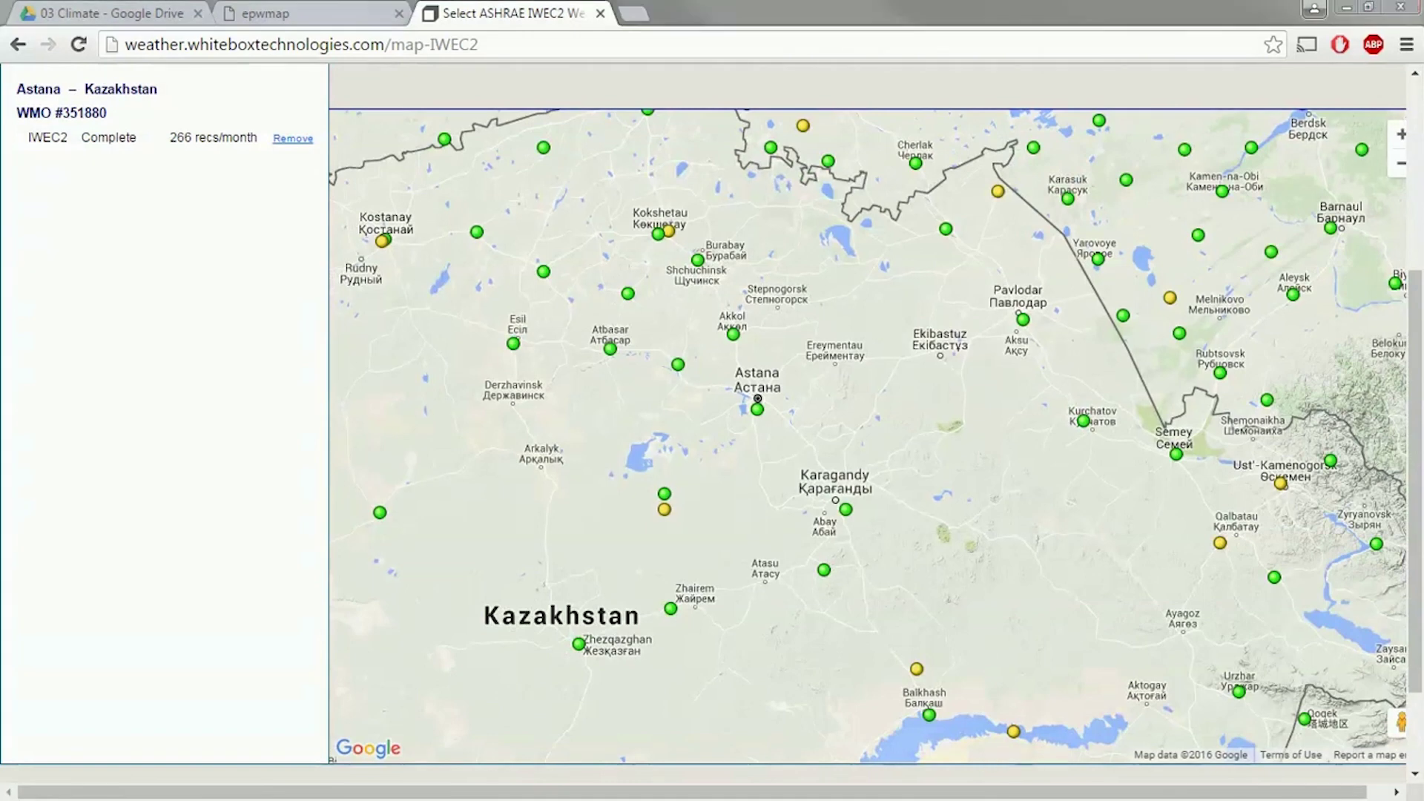
Step: Open the DEU_Stuttgart.107380_IWEC weather folder in Explorer and widen the Name column
{"action": "key", "text": "alt+Tab"}
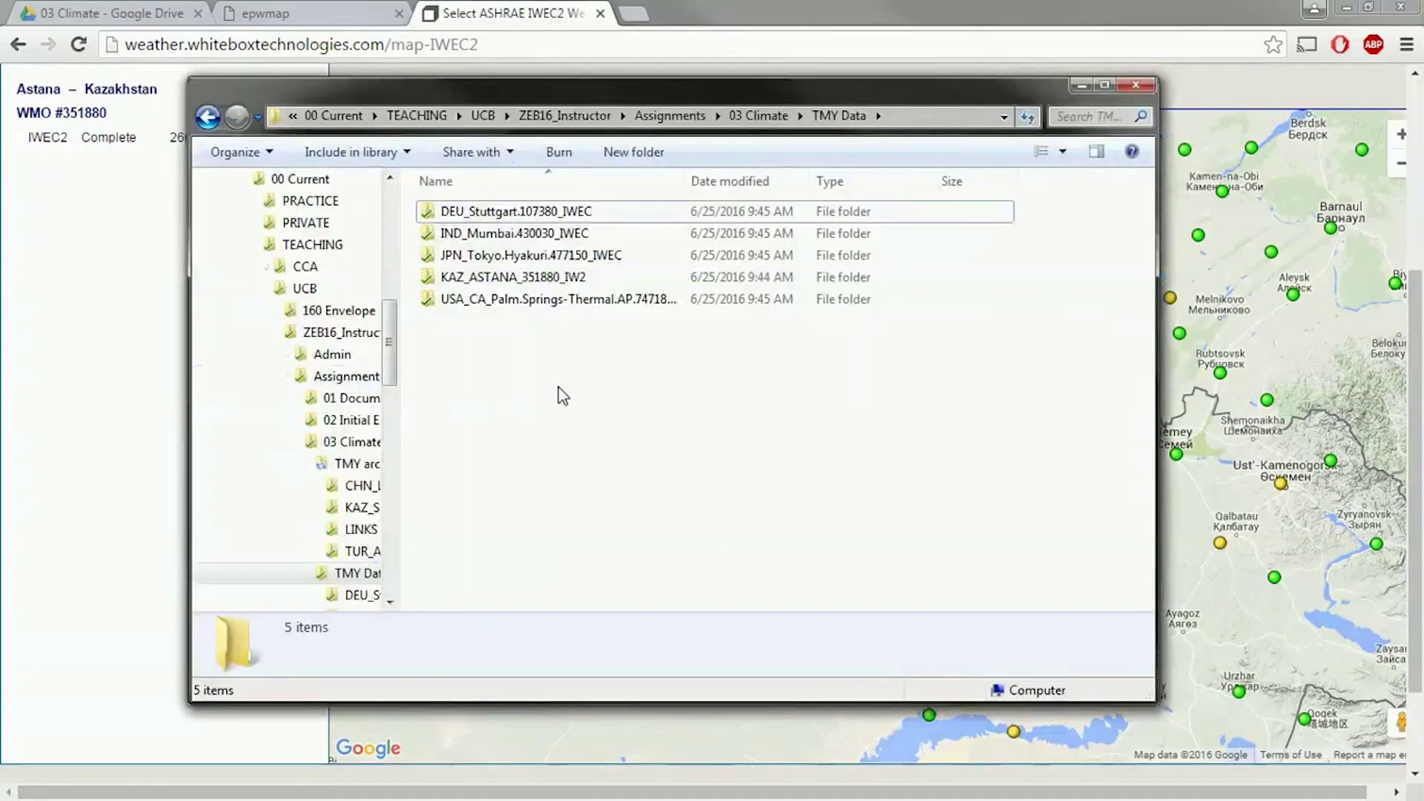
{"action": "left_click", "coordinate": [534, 221]}
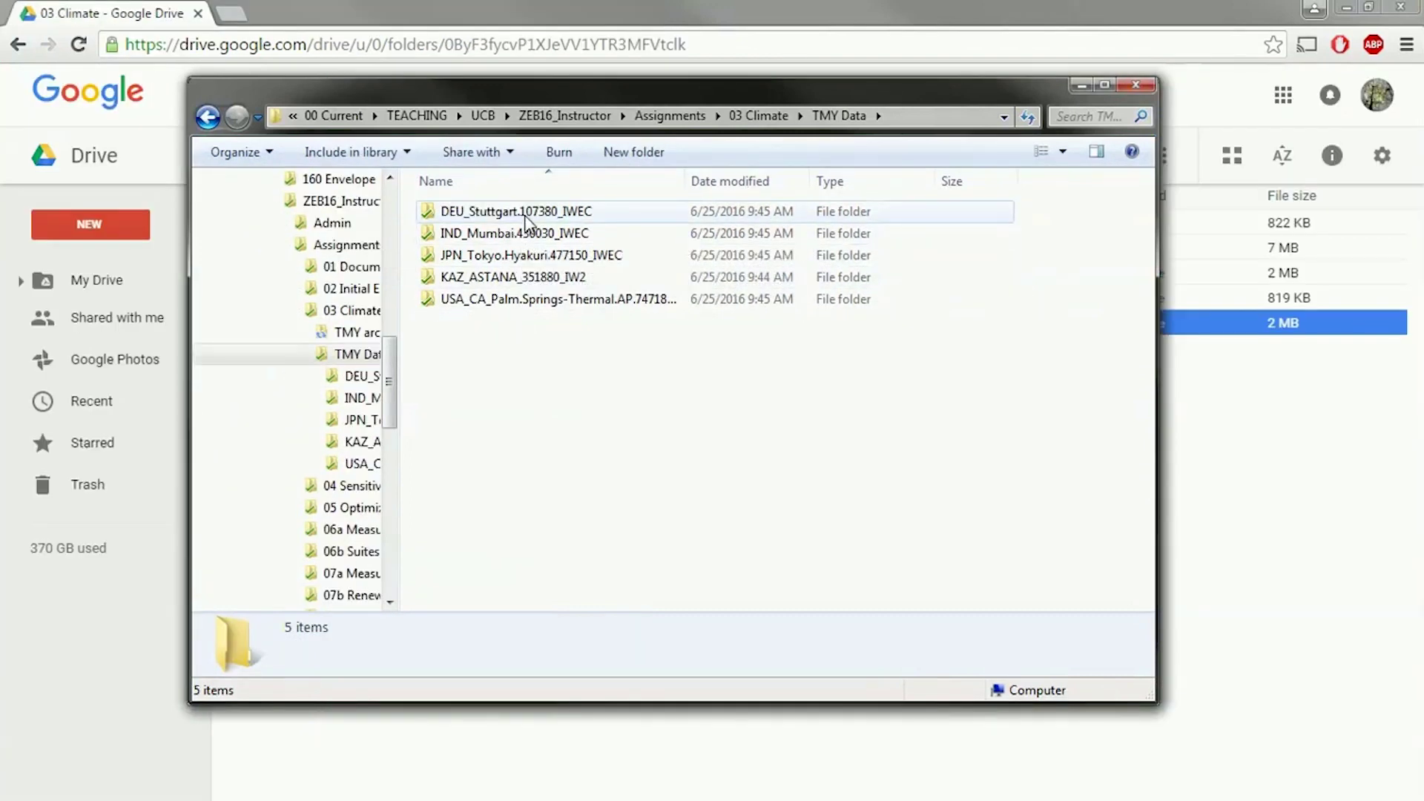
{"action": "double_click", "coordinate": [519, 213]}
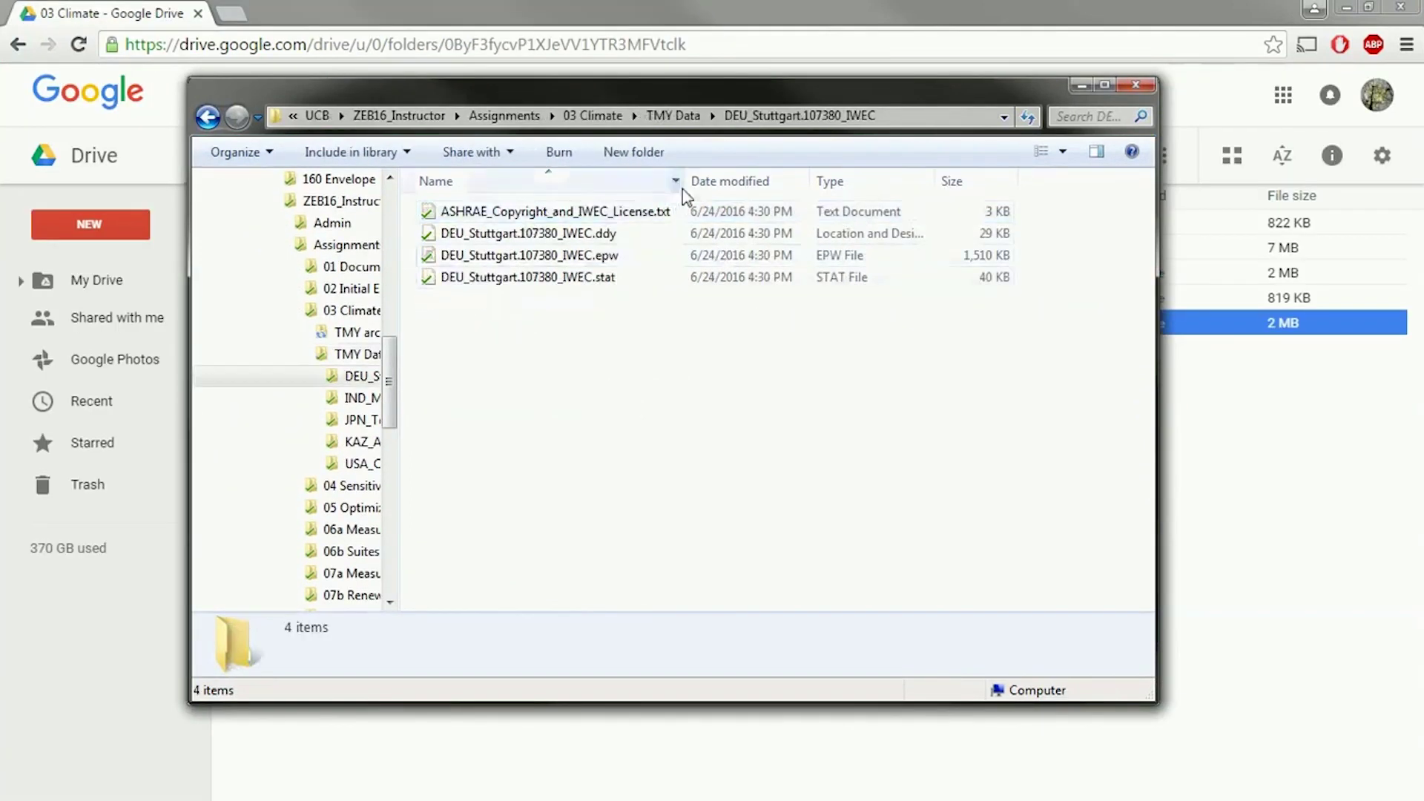
{"action": "left_click_drag", "start_coordinate": [687, 178], "coordinate": [774, 179]}
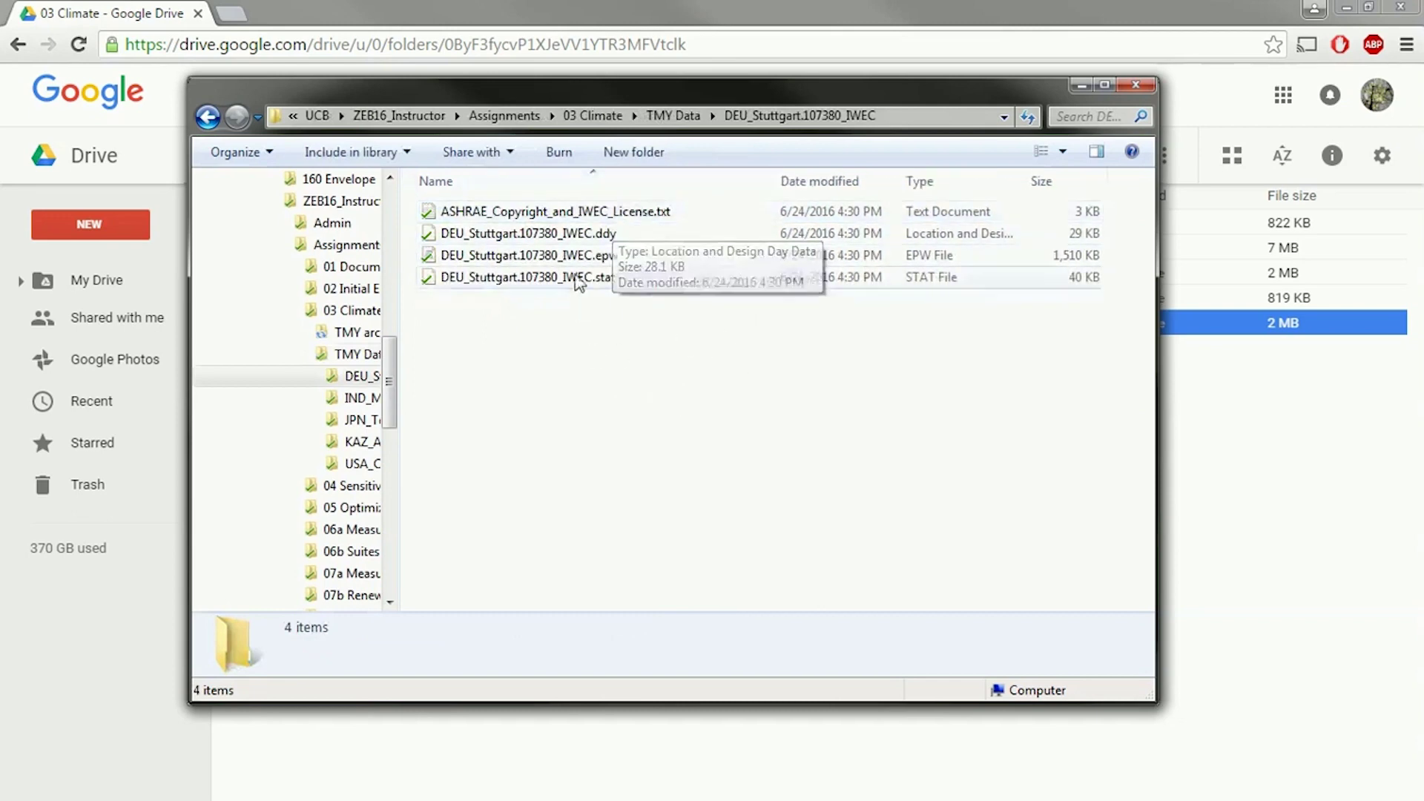
Step: Look over the .ddy and .stat files, then bring up the context menu for the .epw file
{"action": "left_click", "coordinate": [603, 236]}
{"action": "left_click", "coordinate": [612, 260]}
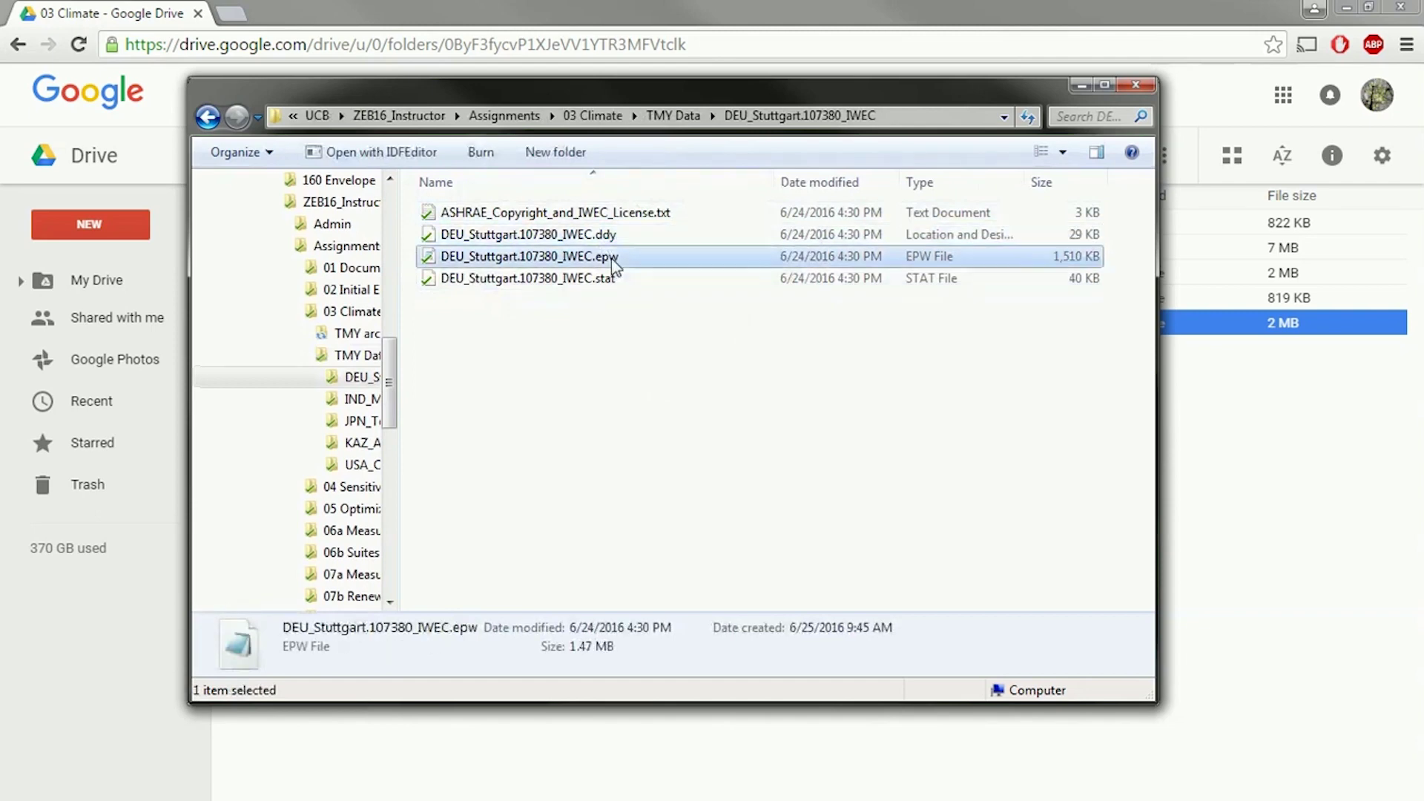
{"action": "left_click", "coordinate": [614, 281]}
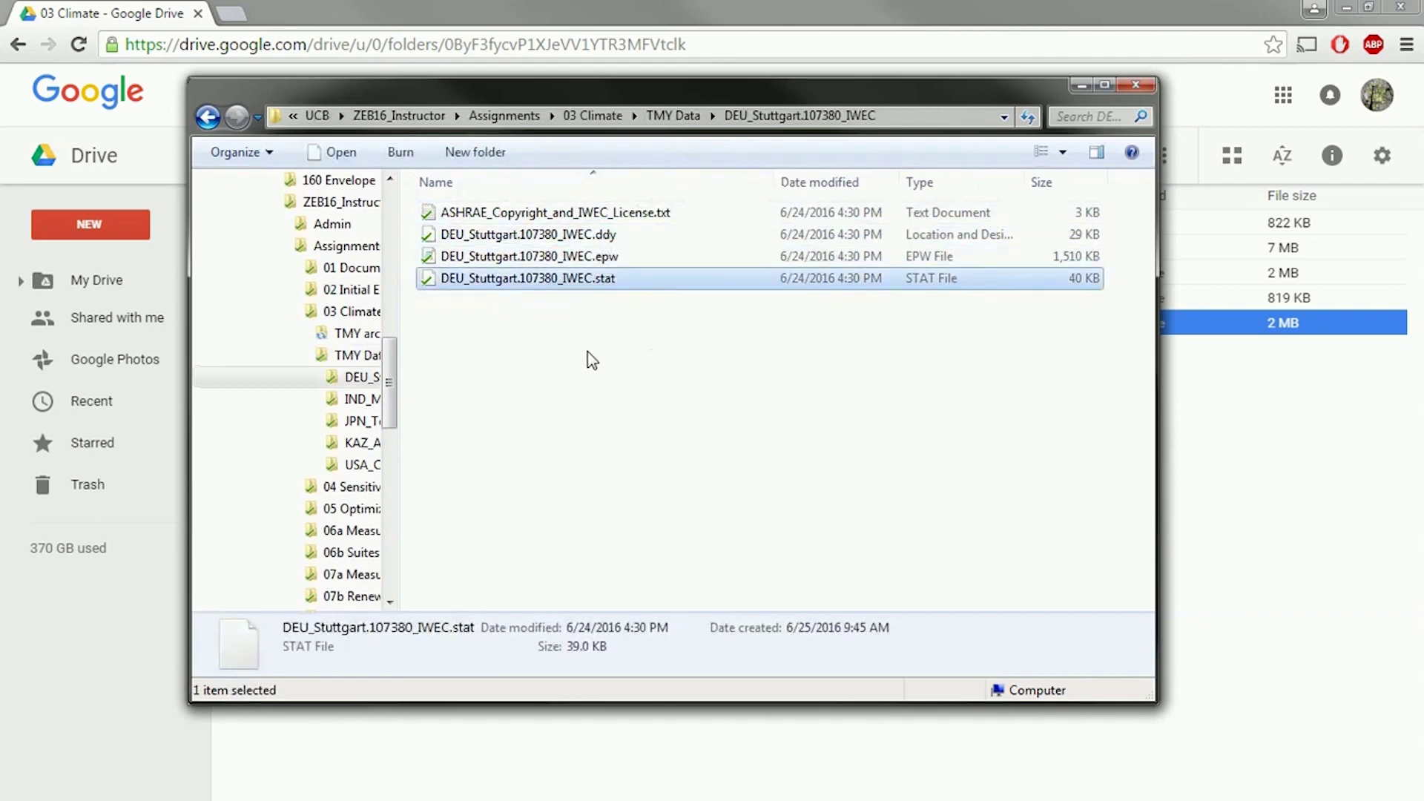
{"action": "left_click", "coordinate": [615, 260]}
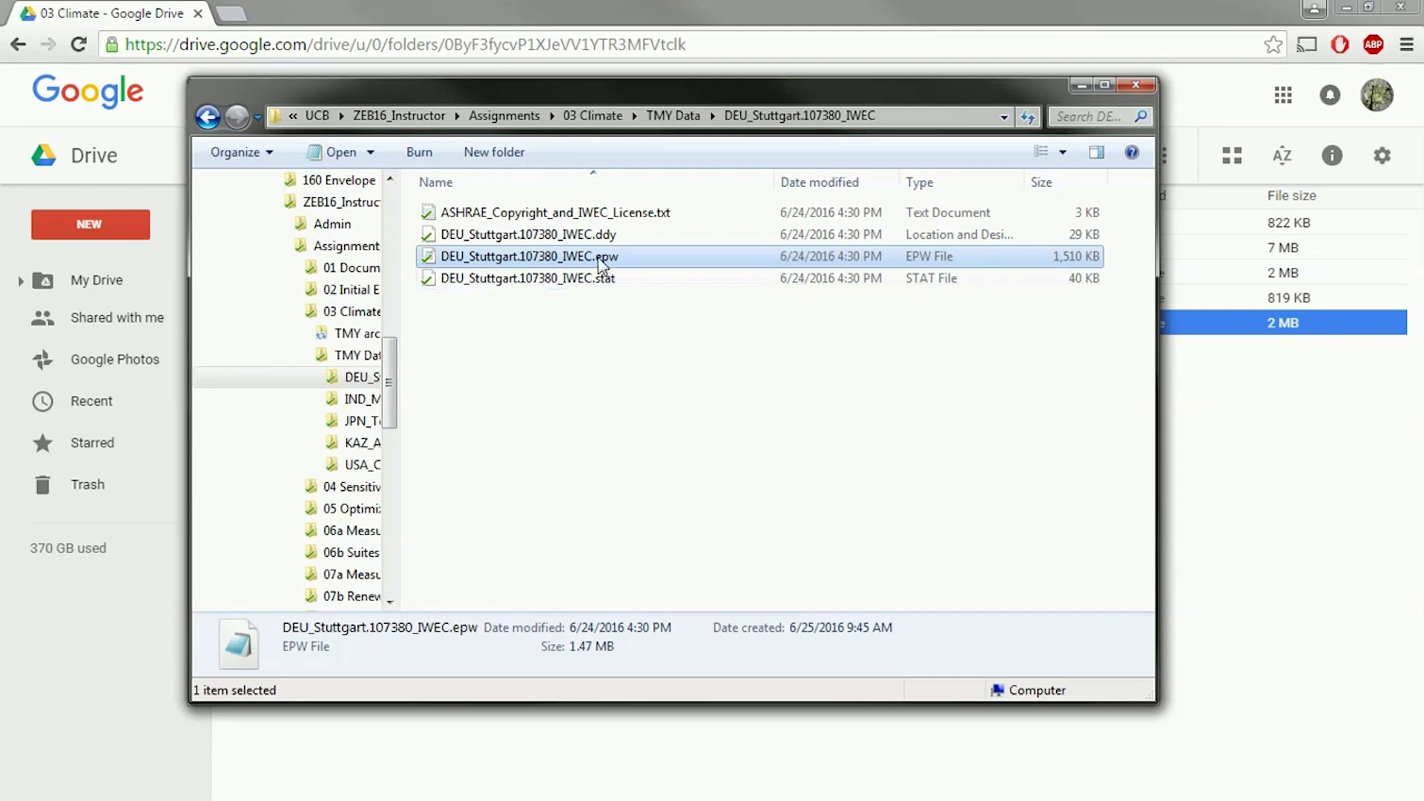
{"action": "right_click", "coordinate": [601, 262]}
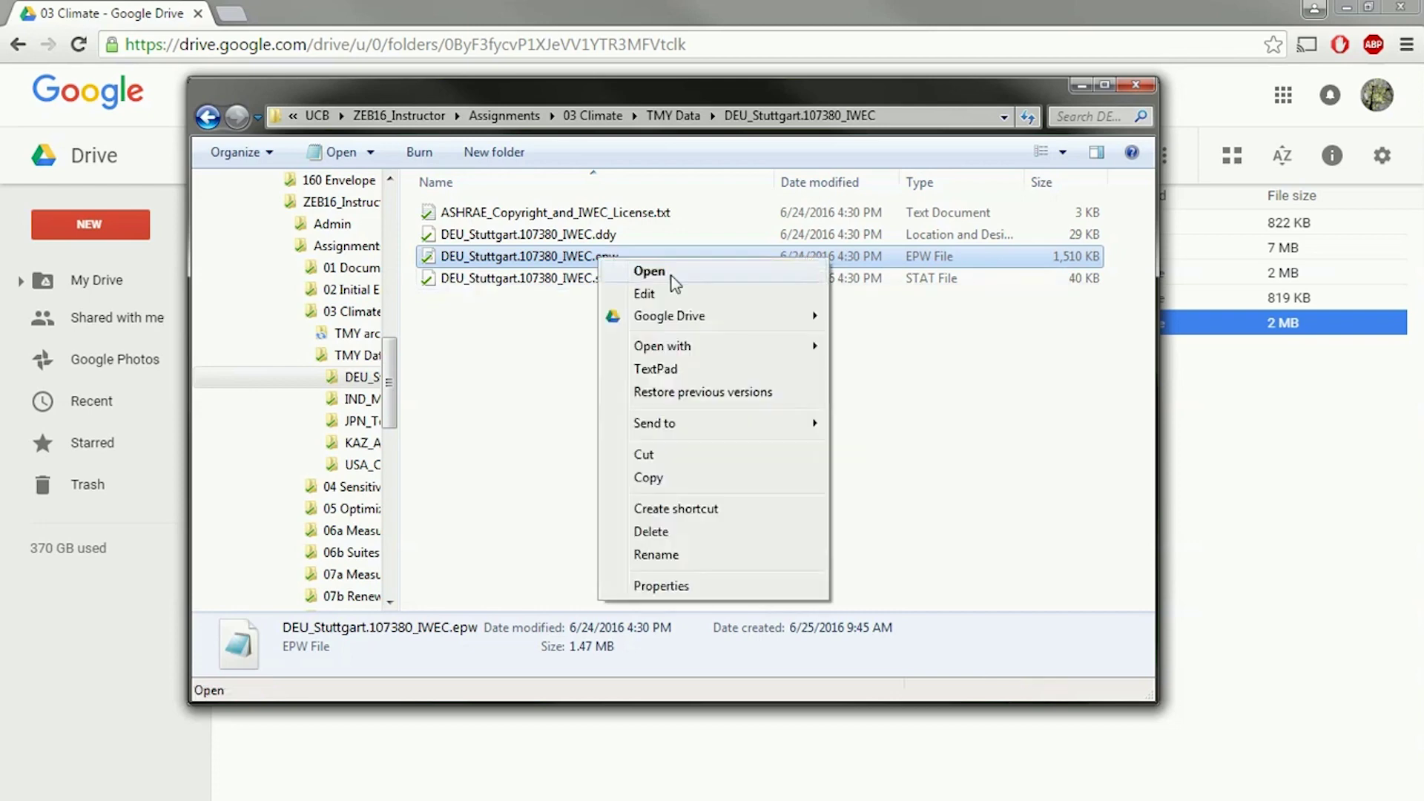
Step: Open the Stuttgart .epw file in TextPad, examine the first 1986 data row, and scroll through it
{"action": "left_click", "coordinate": [669, 375]}
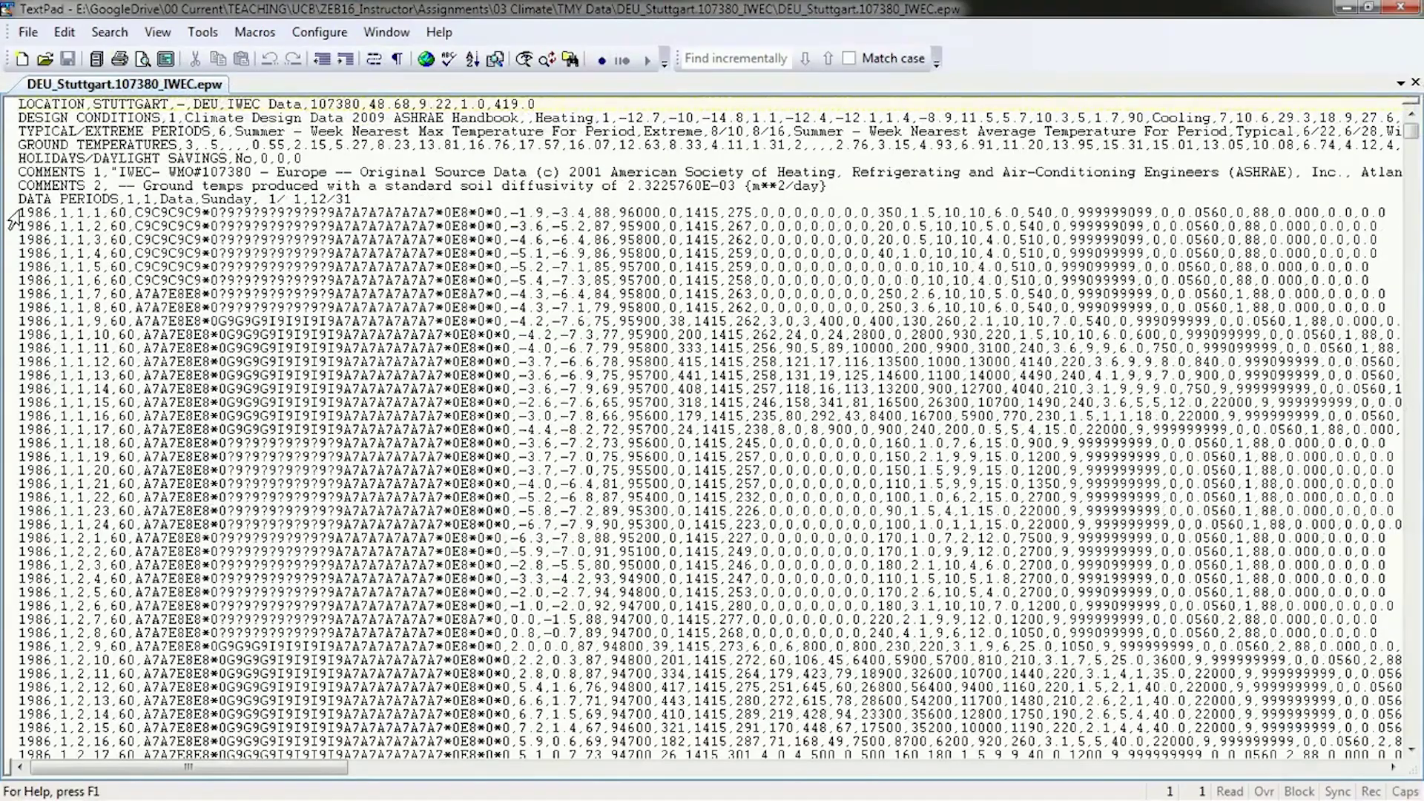
{"action": "left_click_drag", "start_coordinate": [51, 213], "coordinate": [27, 213]}
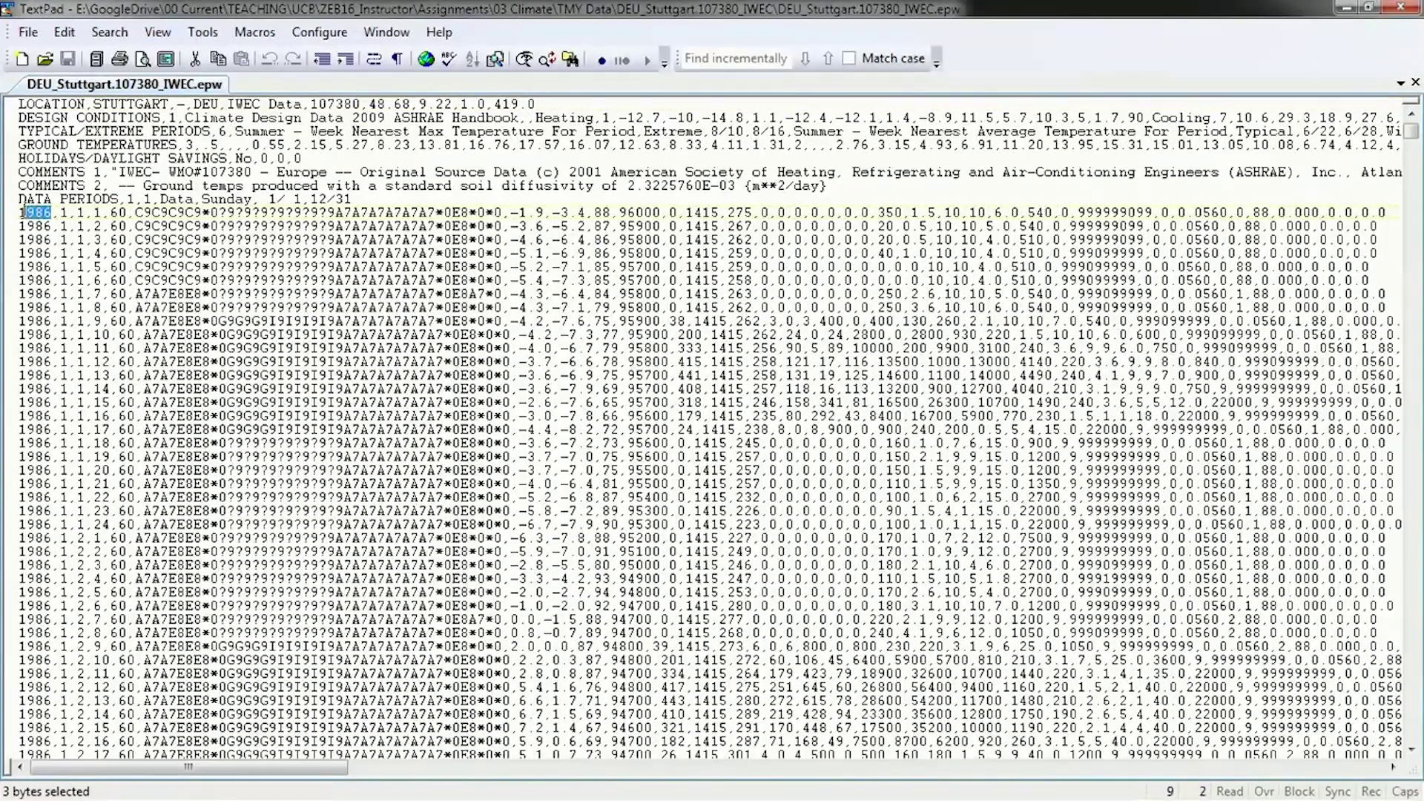
{"action": "left_click", "coordinate": [45, 213]}
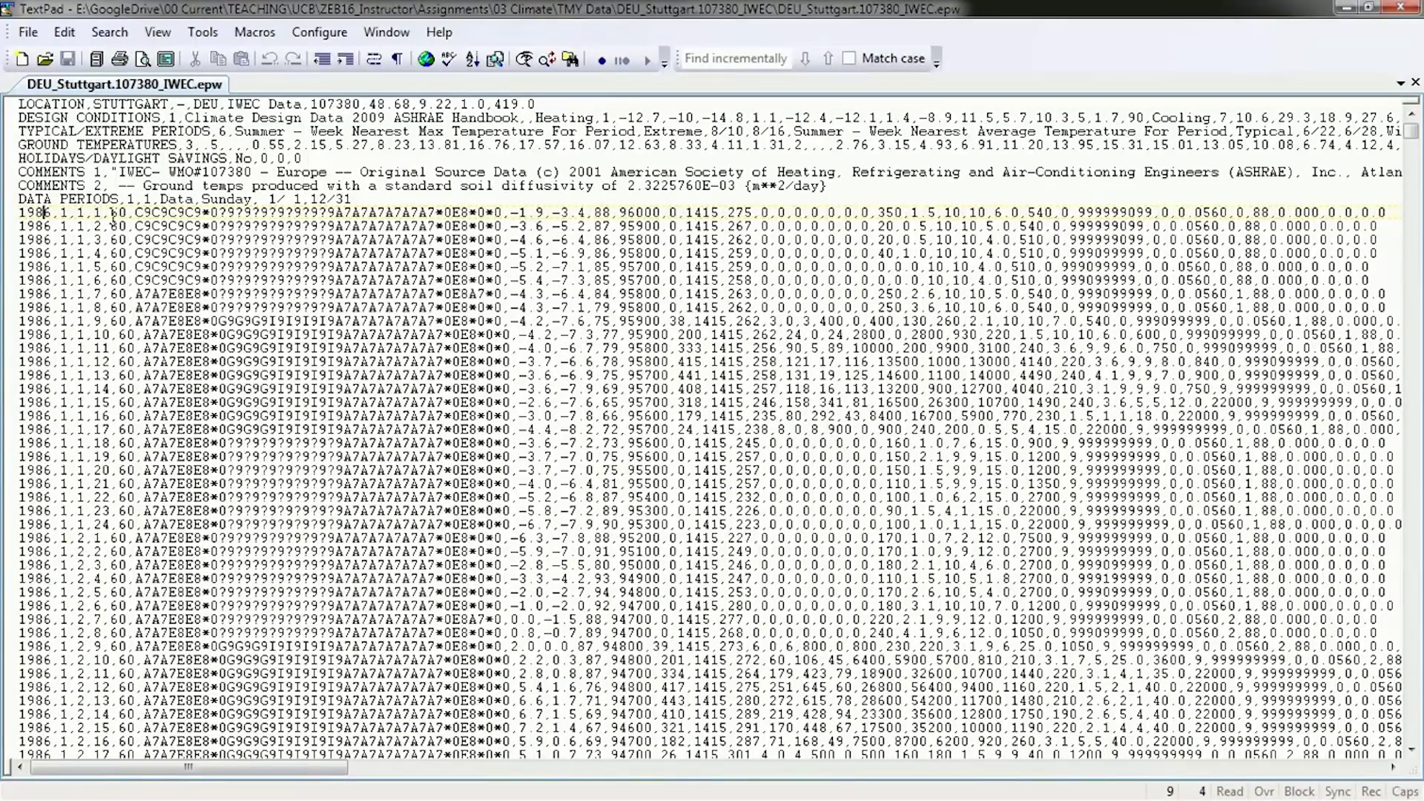
{"action": "left_click_drag", "start_coordinate": [135, 213], "coordinate": [545, 212]}
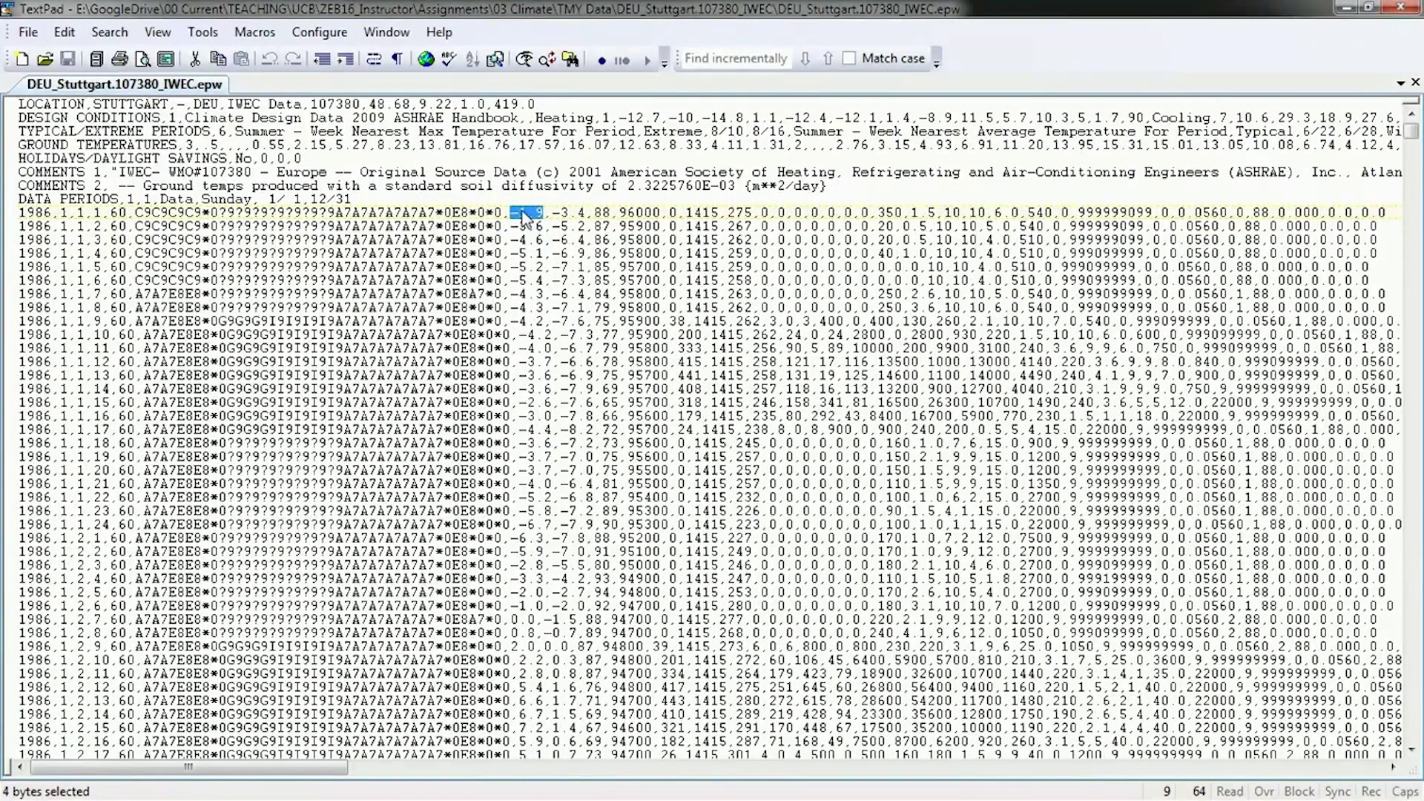
{"action": "left_click", "coordinate": [511, 212]}
{"action": "left_click_drag", "start_coordinate": [511, 212], "coordinate": [1286, 215]}
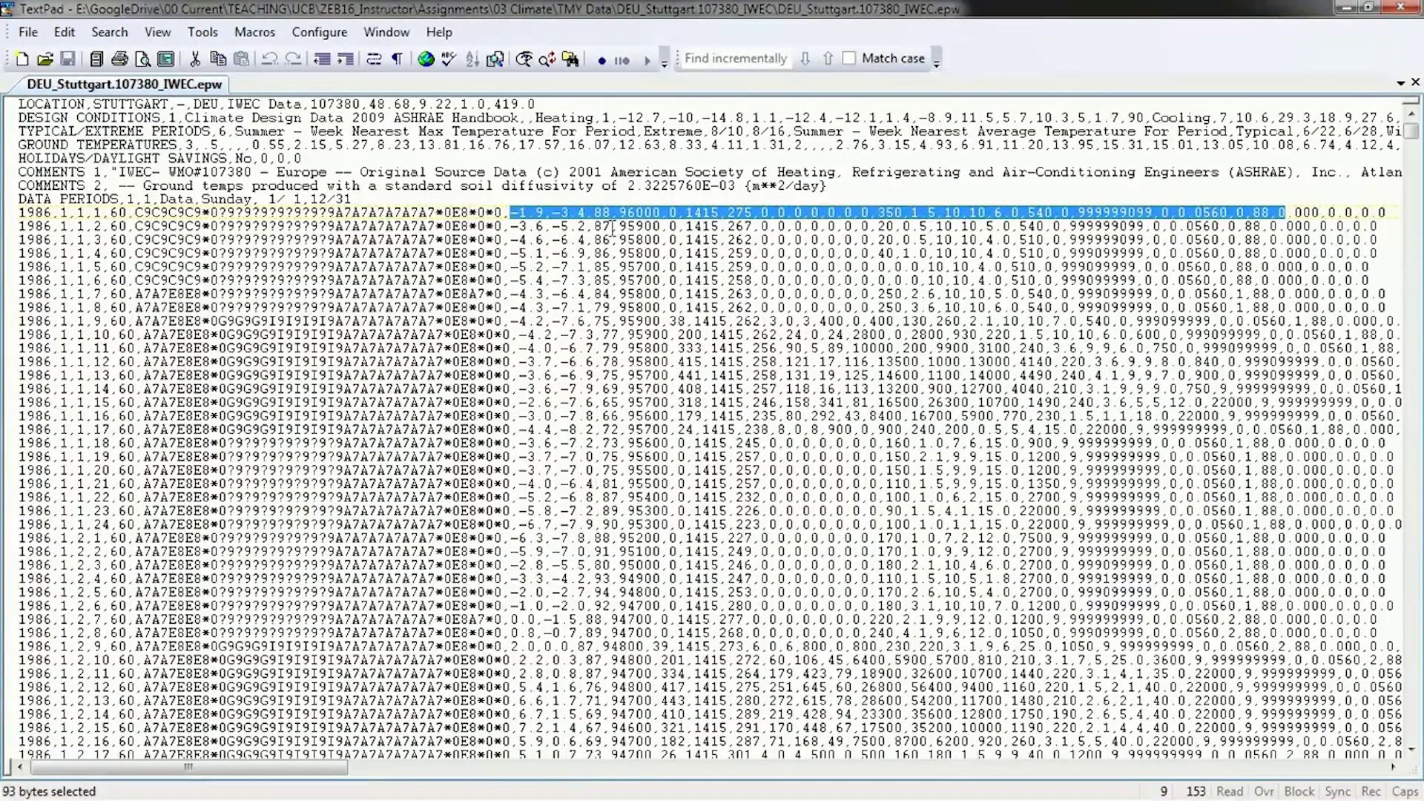
{"action": "left_click", "coordinate": [612, 215]}
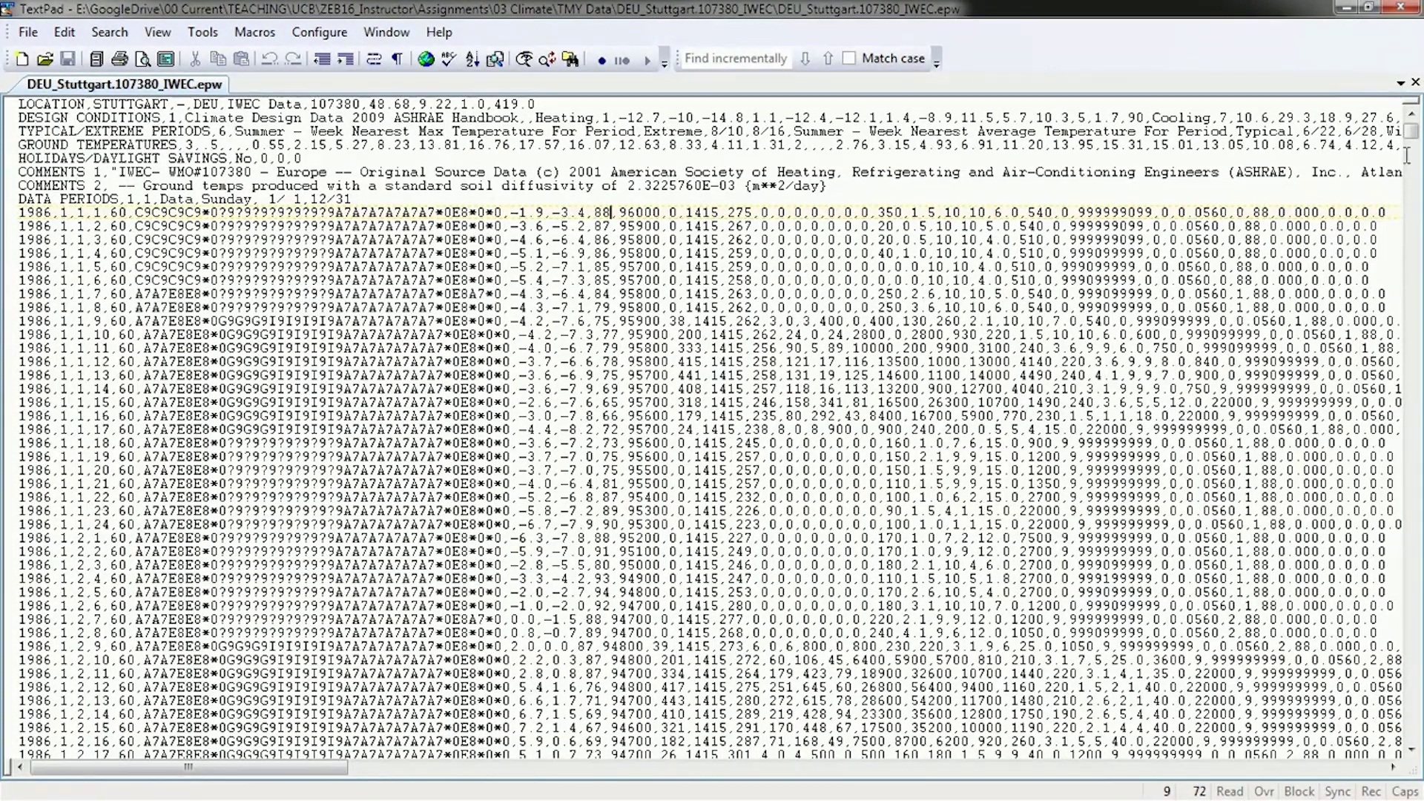
{"action": "left_click_drag", "start_coordinate": [1409, 134], "coordinate": [1414, 755]}
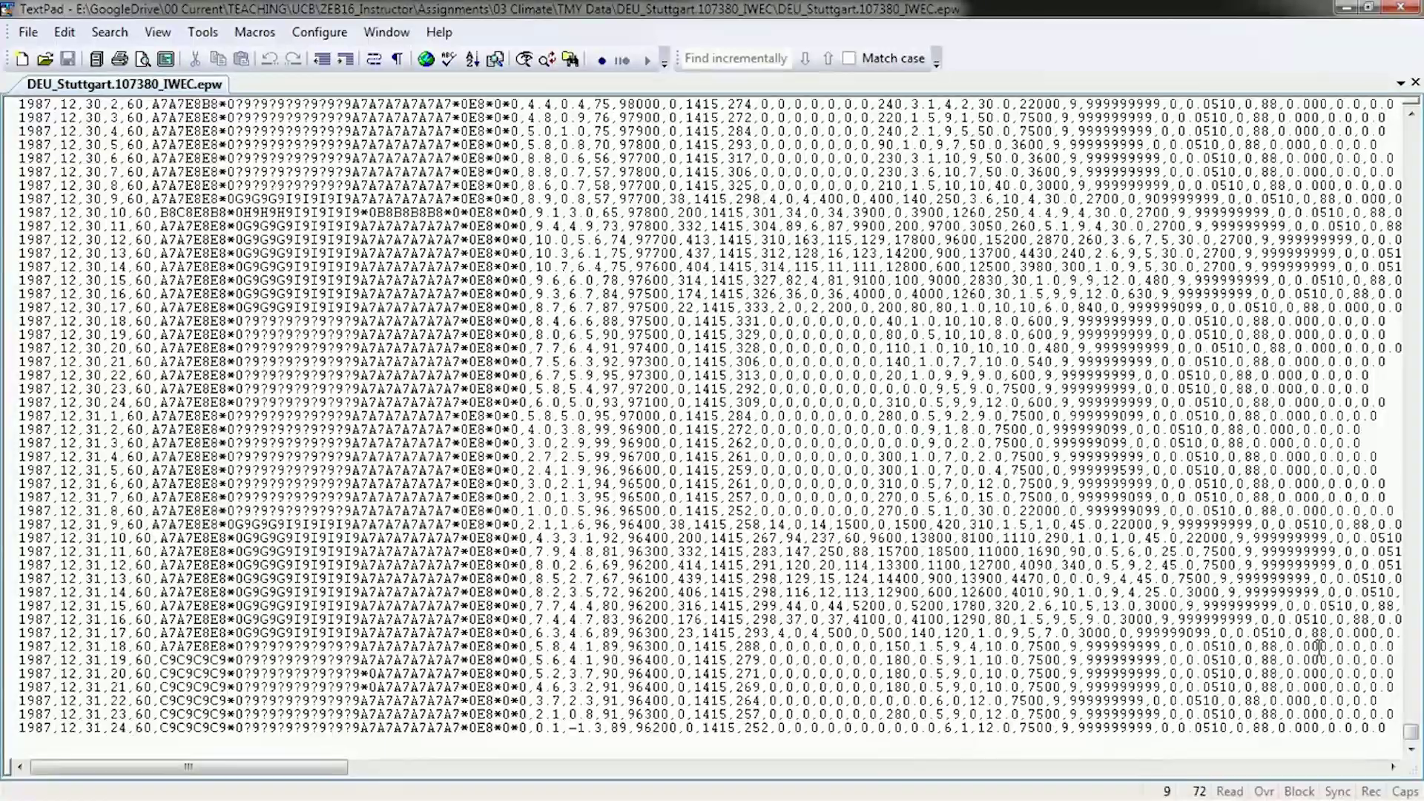
{"action": "left_click_drag", "start_coordinate": [1408, 729], "coordinate": [1399, 281]}
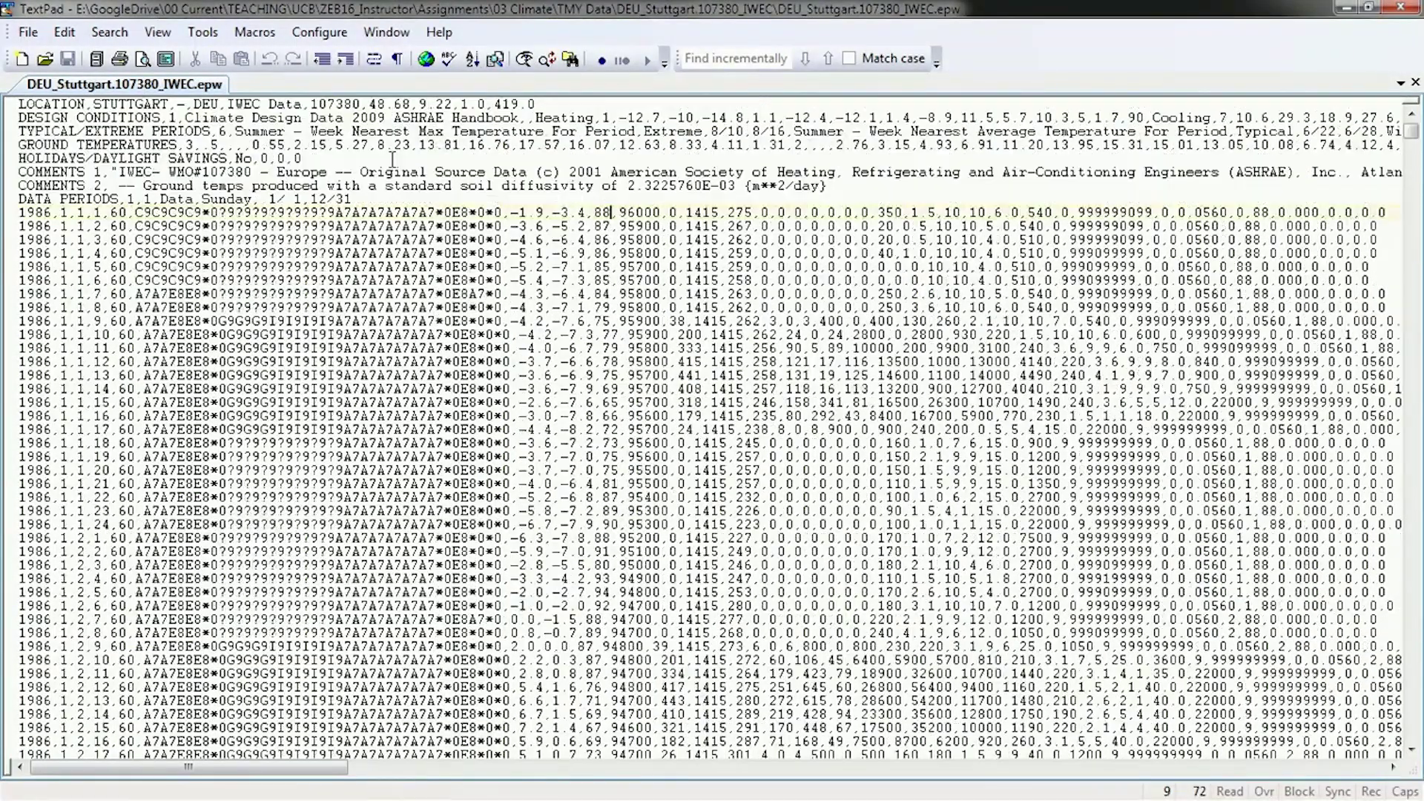
{"action": "left_click", "coordinate": [15, 109]}
{"action": "left_click_drag", "start_coordinate": [18, 105], "coordinate": [351, 199]}
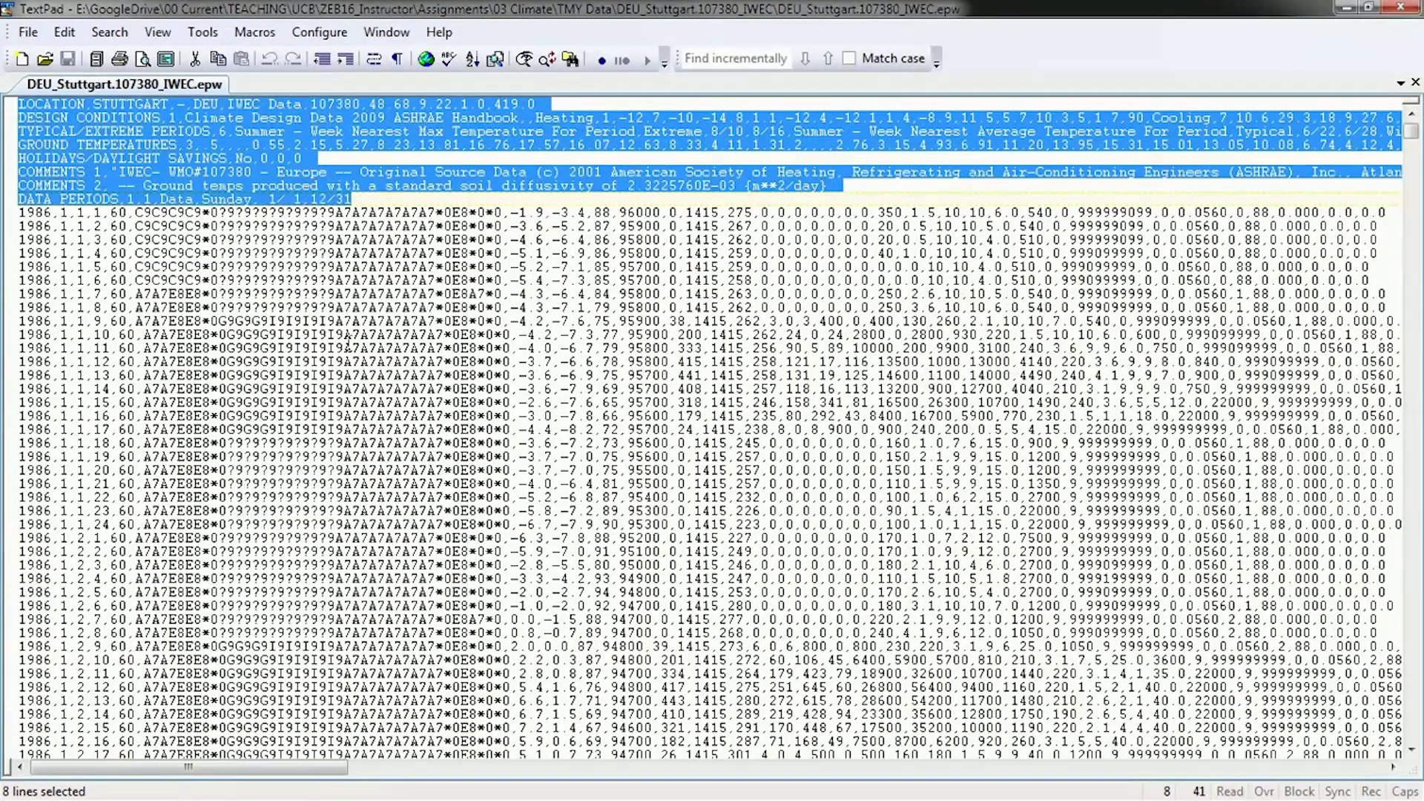
{"action": "left_click", "coordinate": [37, 109]}
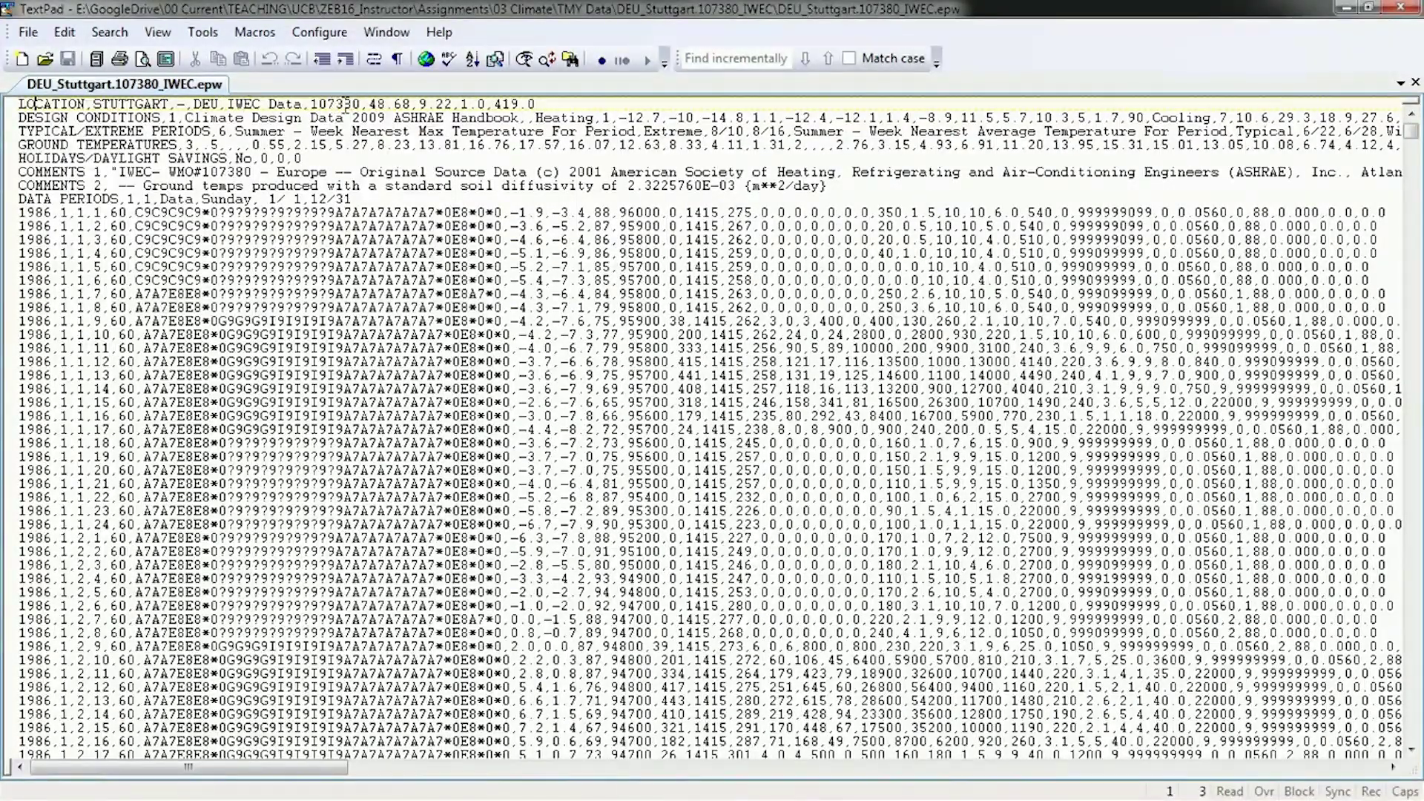
{"action": "double_click", "coordinate": [362, 104]}
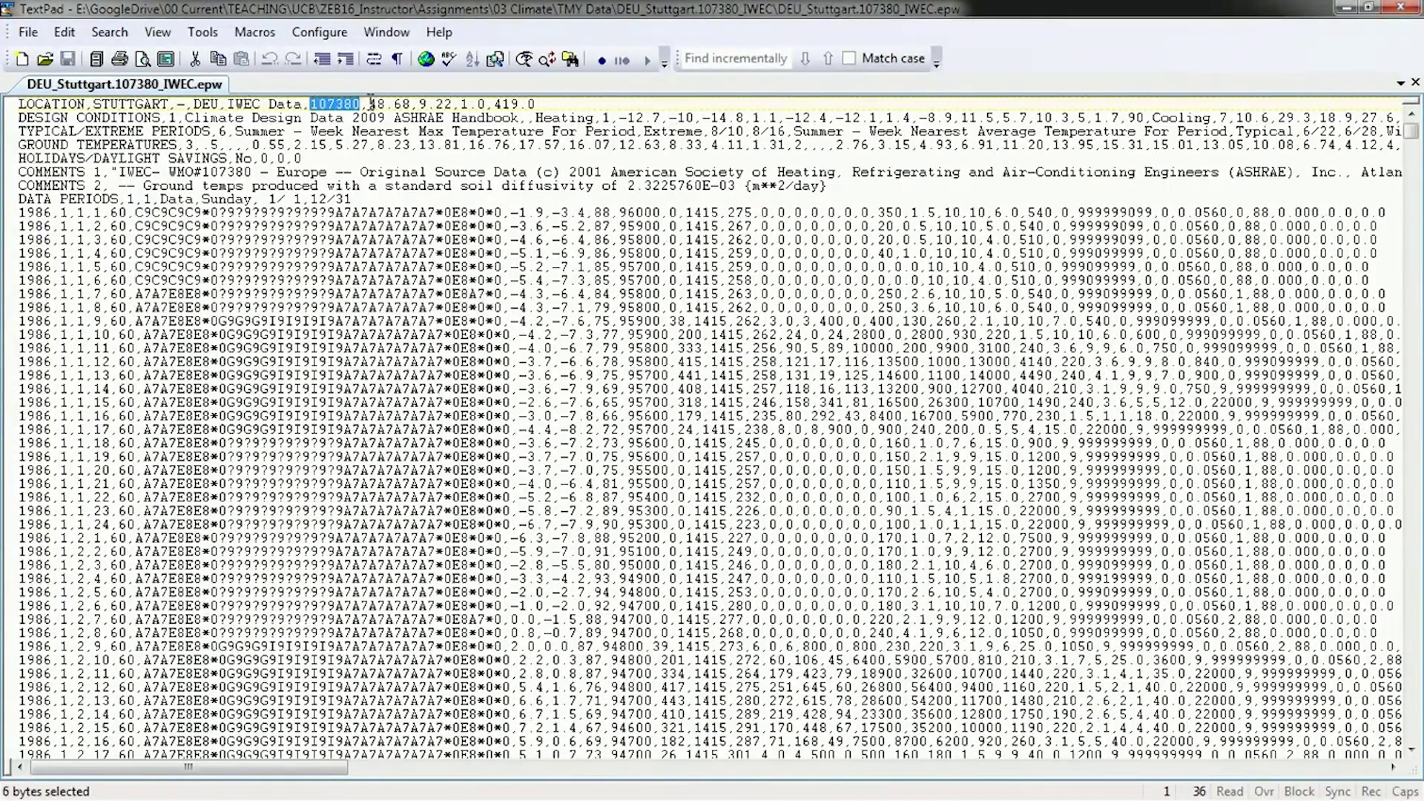
{"action": "left_click_drag", "start_coordinate": [369, 103], "coordinate": [453, 104]}
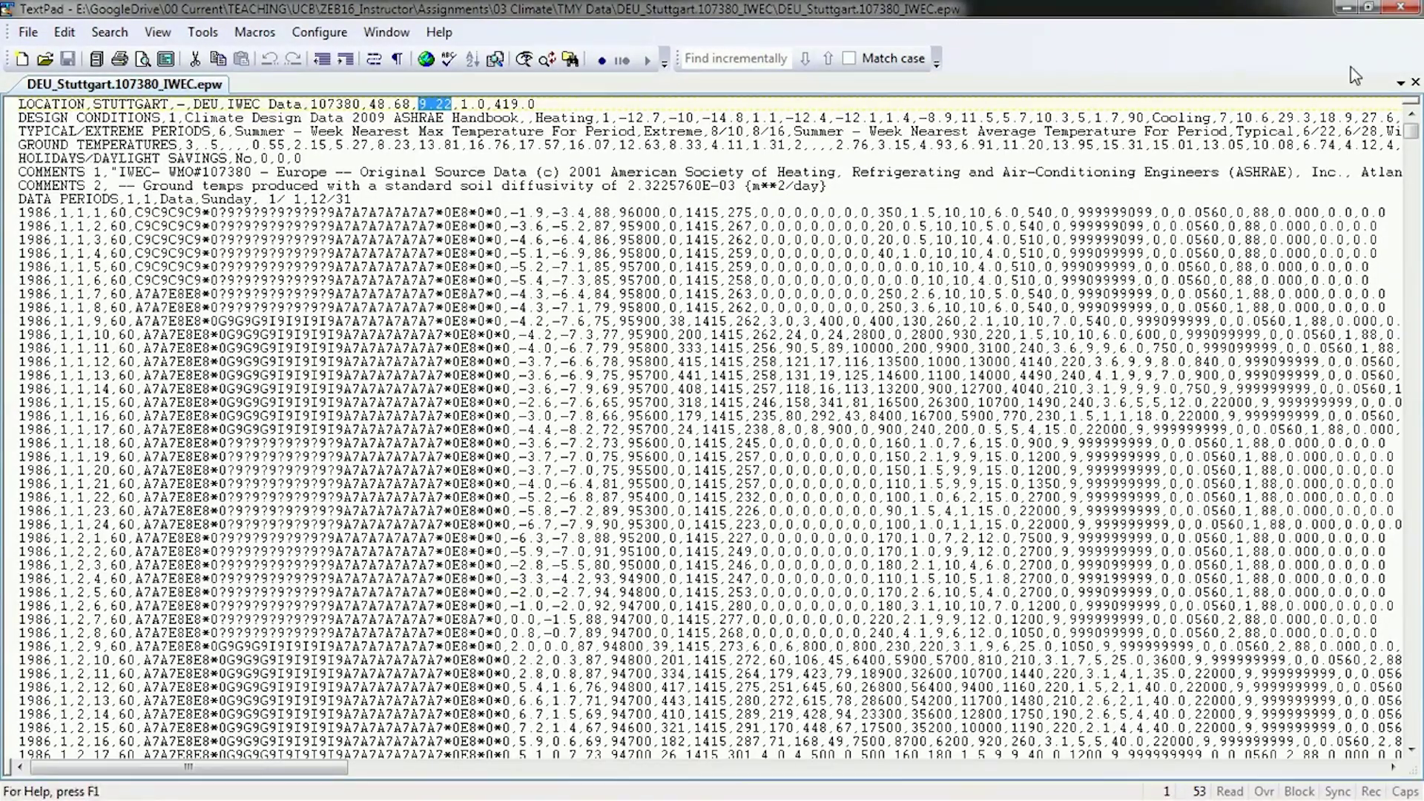
{"action": "left_click", "coordinate": [1400, 8]}
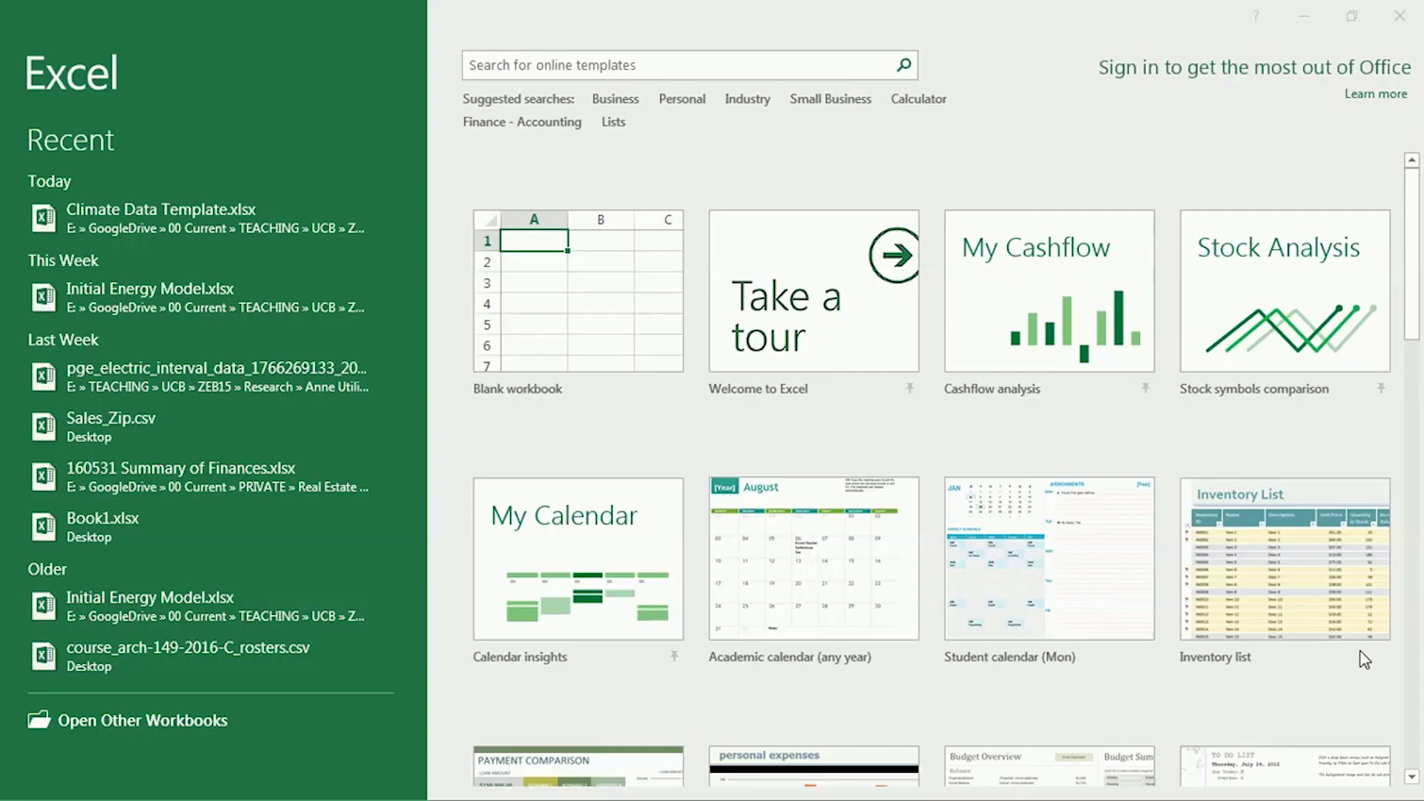
Step: Go to Excel's Open page to browse for another file
{"action": "left_click", "coordinate": [181, 728]}
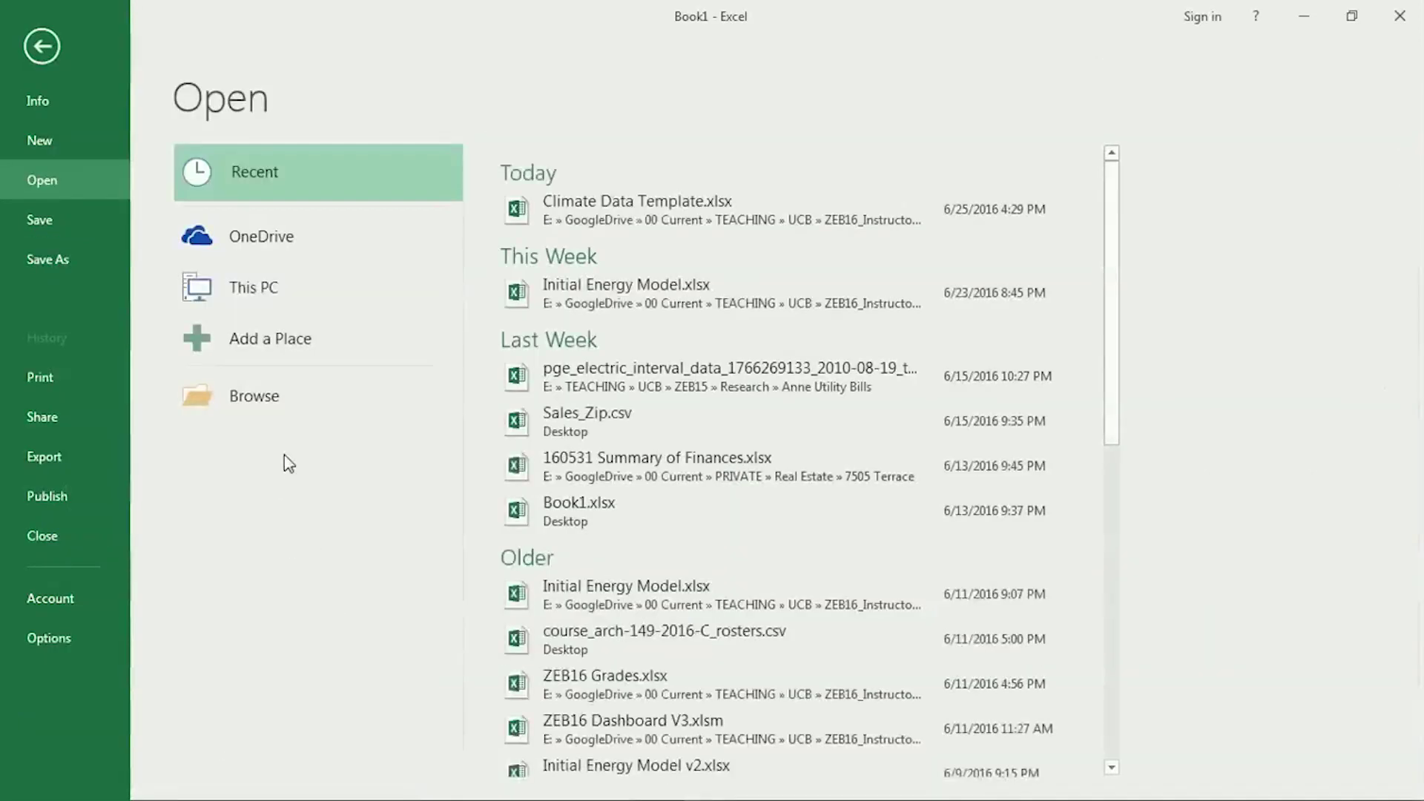
Step: Browse to GoogleDrive > ZEB16_Instructor > Assignments > 03 Climate > TMY Data > DEU_Stuttgart and enlarge the dialog
{"action": "left_click", "coordinate": [254, 399]}
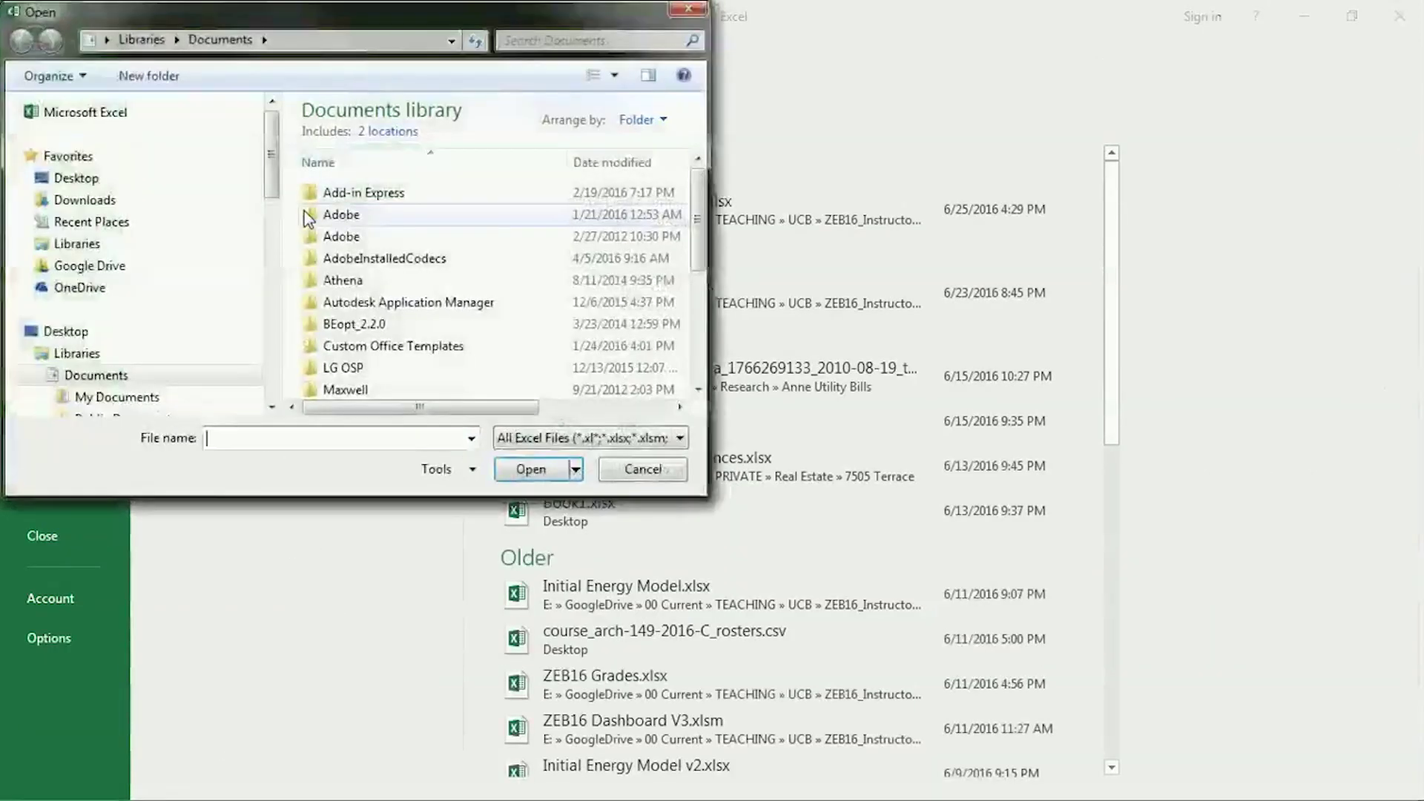
{"action": "left_click", "coordinate": [88, 266]}
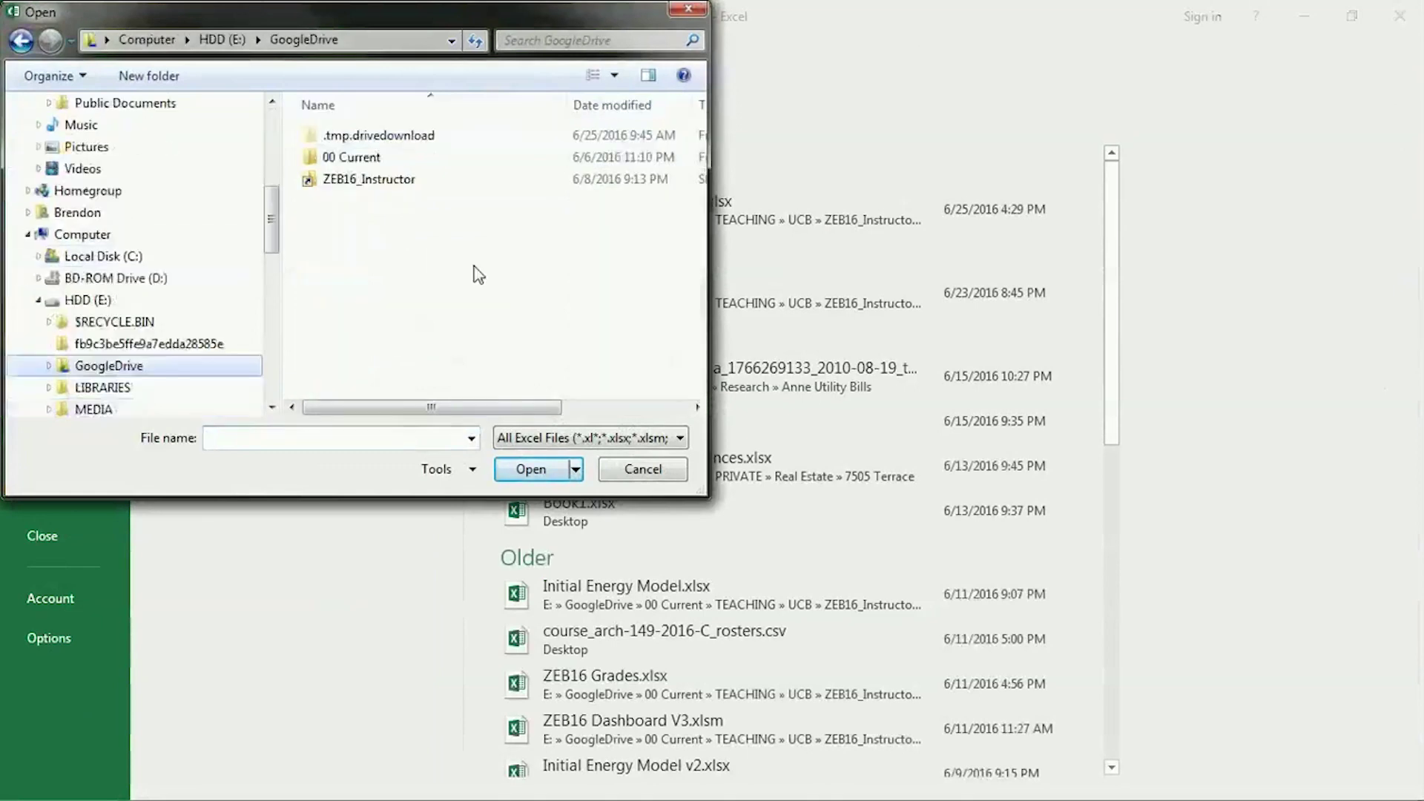
{"action": "double_click", "coordinate": [393, 182]}
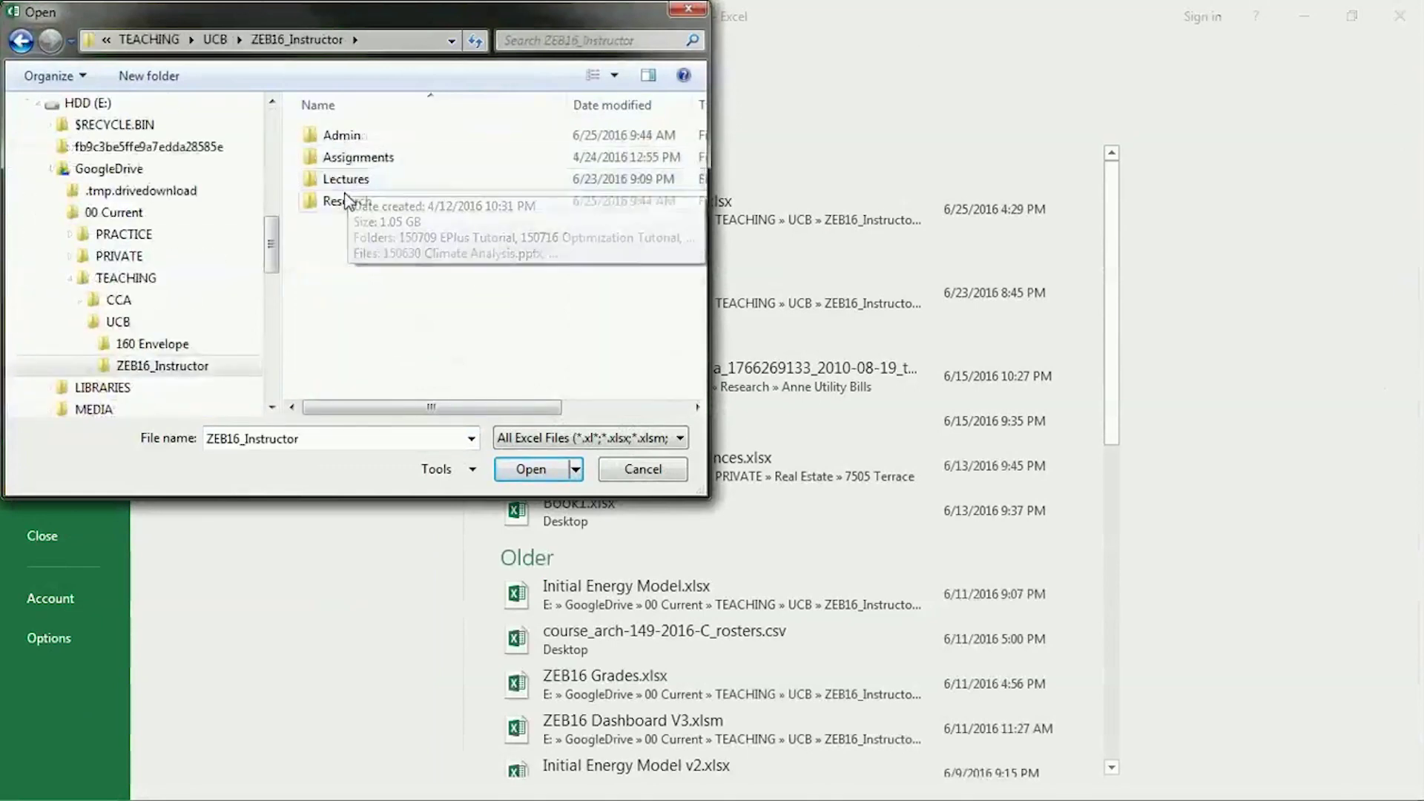
{"action": "double_click", "coordinate": [349, 158]}
{"action": "double_click", "coordinate": [355, 178]}
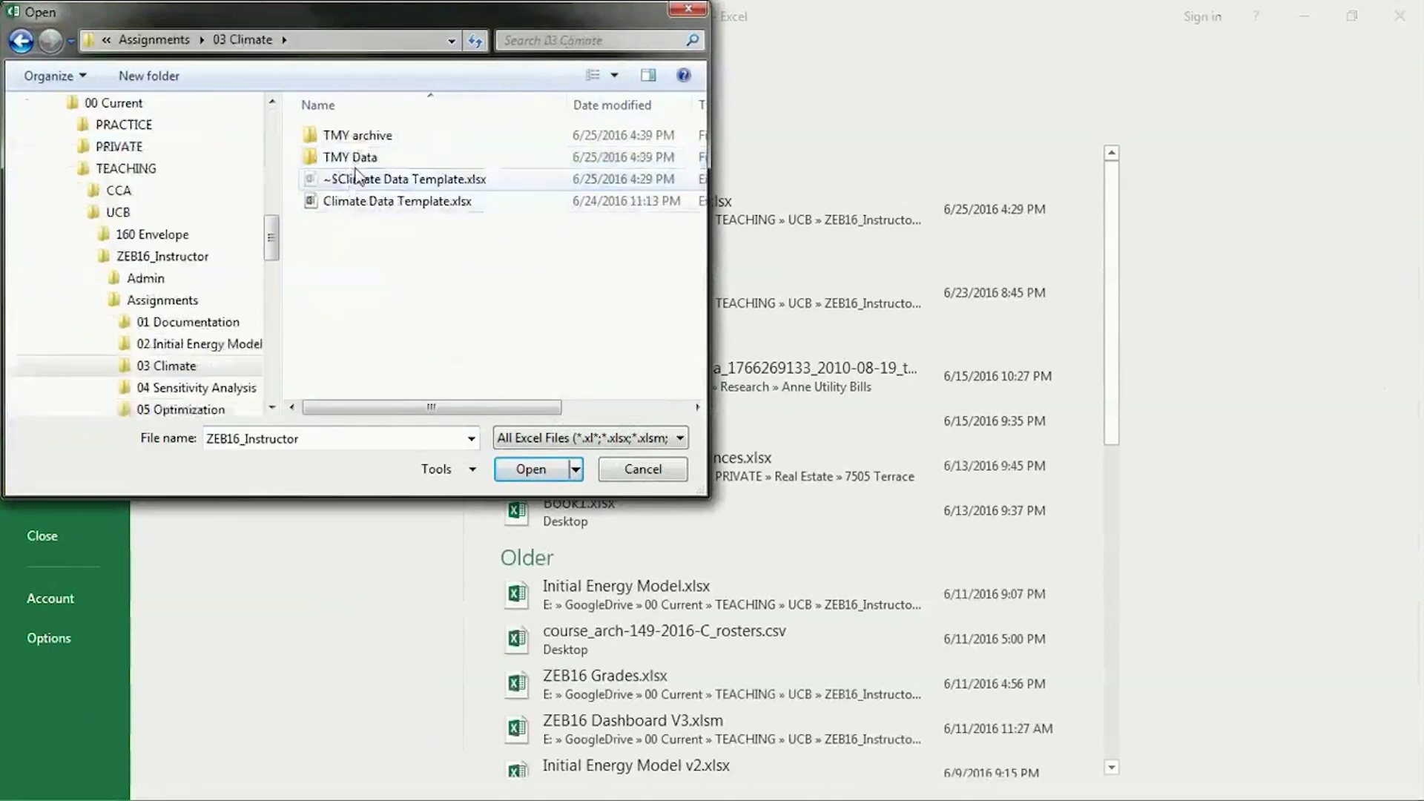
{"action": "double_click", "coordinate": [358, 159]}
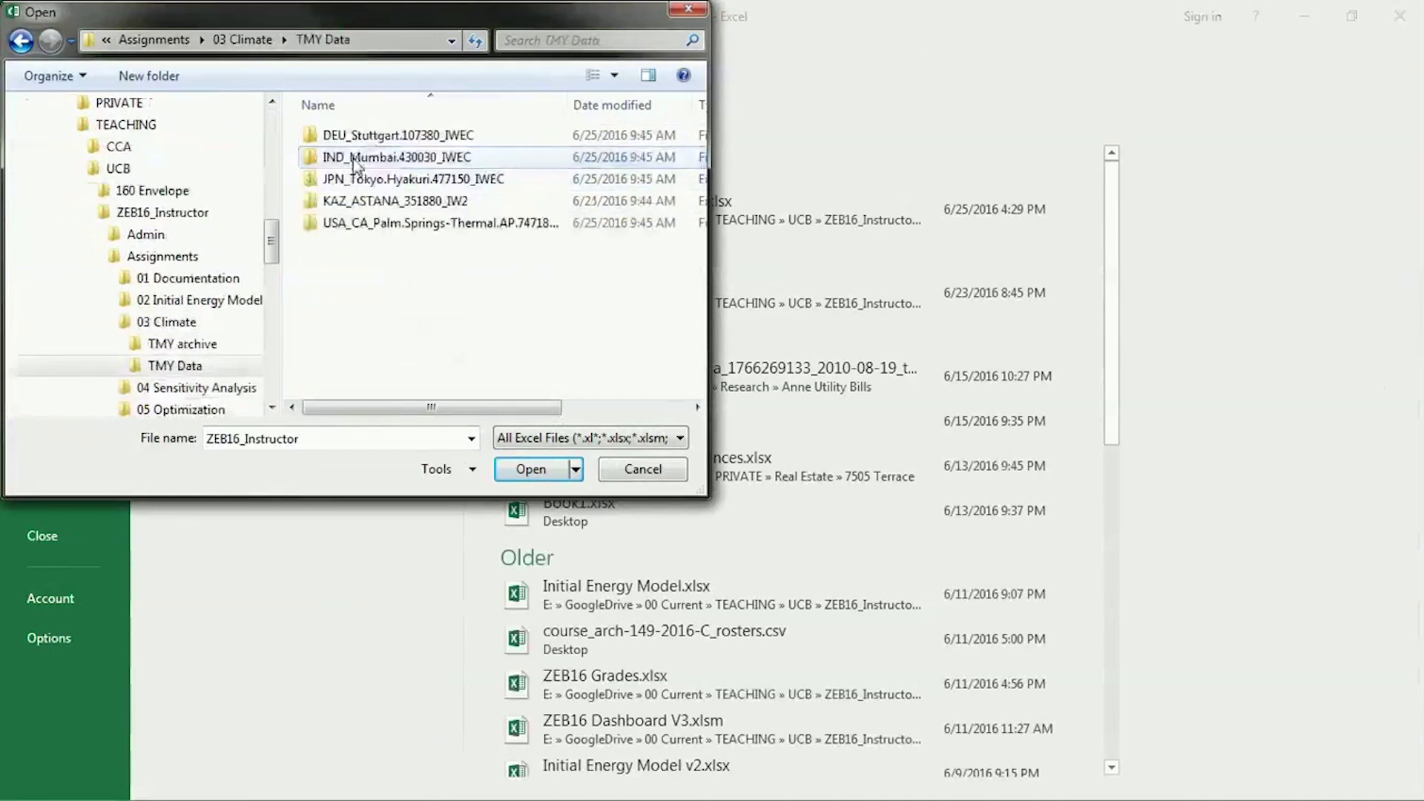
{"action": "double_click", "coordinate": [419, 135]}
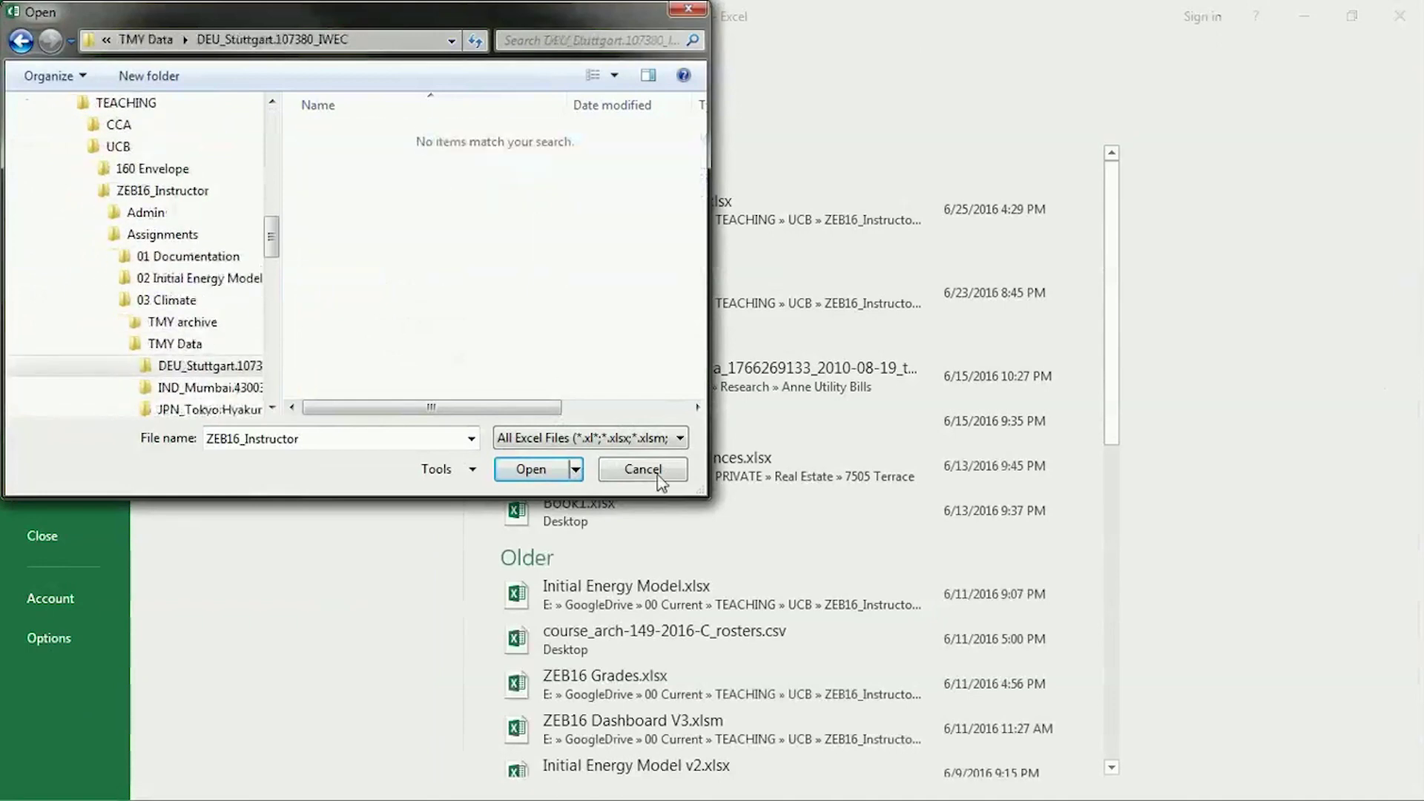
{"action": "left_click_drag", "start_coordinate": [709, 371], "coordinate": [1034, 437]}
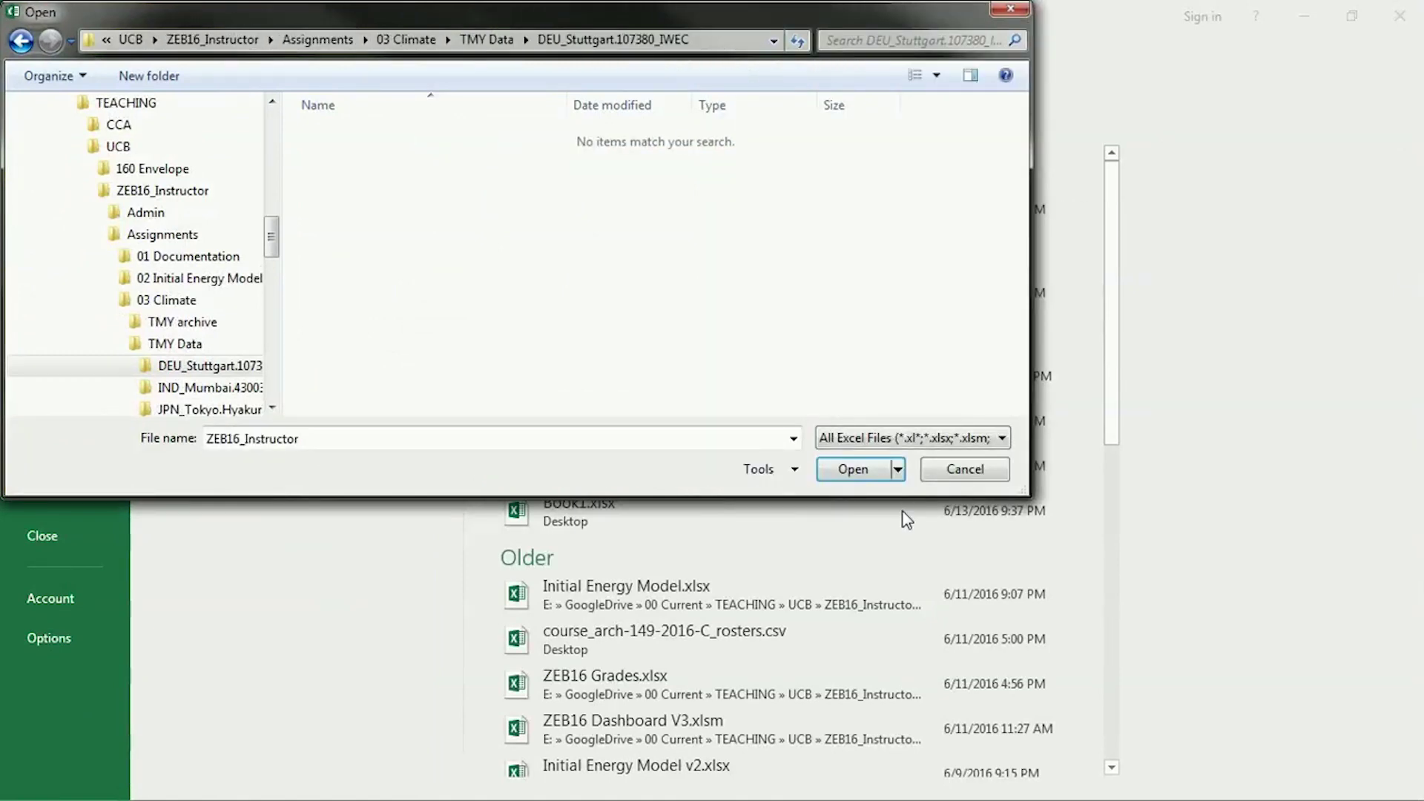
{"action": "left_click_drag", "start_coordinate": [714, 498], "coordinate": [692, 655]}
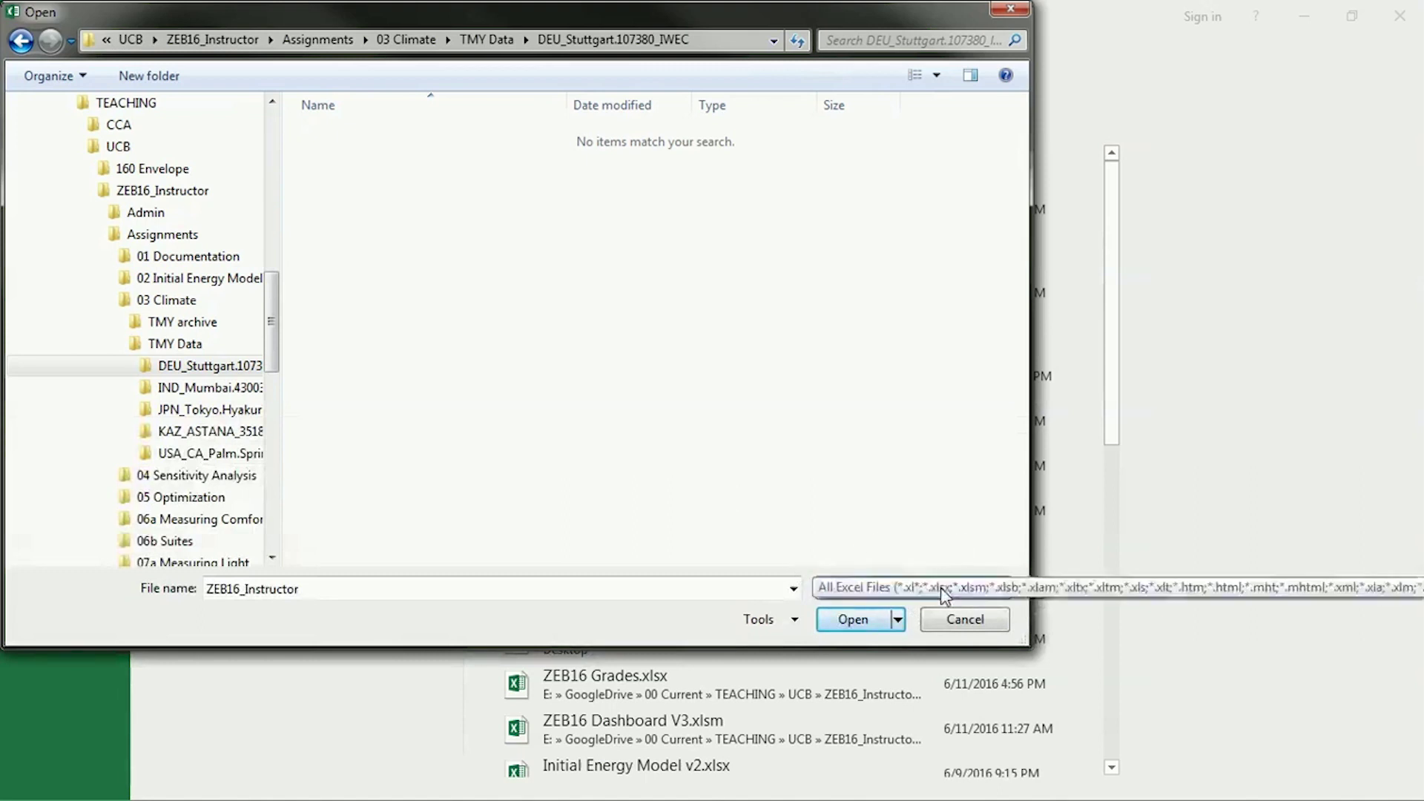
Step: Show All Files (*.*) and choose DEU_Stuttgart.107380_IWEC.epw
{"action": "left_click", "coordinate": [885, 577]}
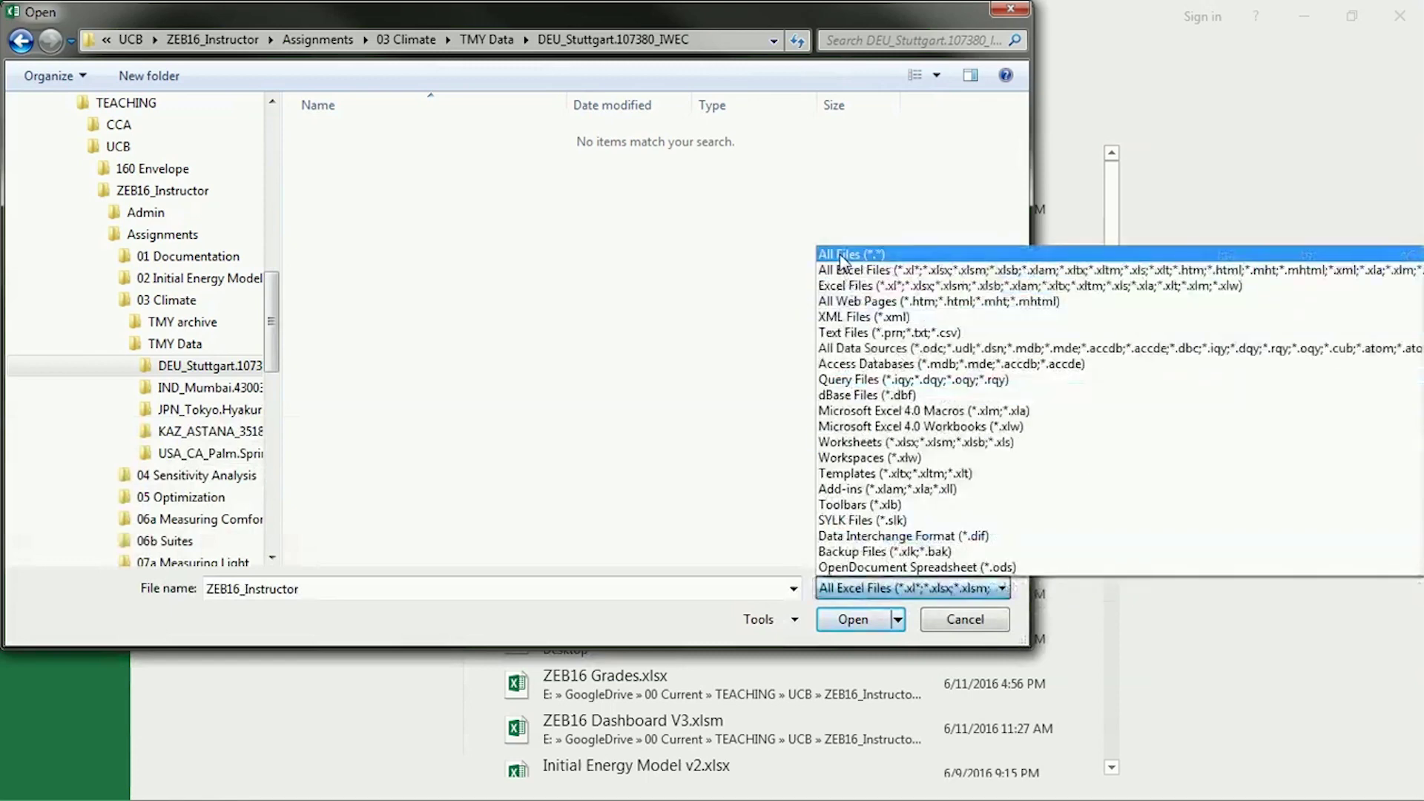
{"action": "left_click", "coordinate": [881, 260]}
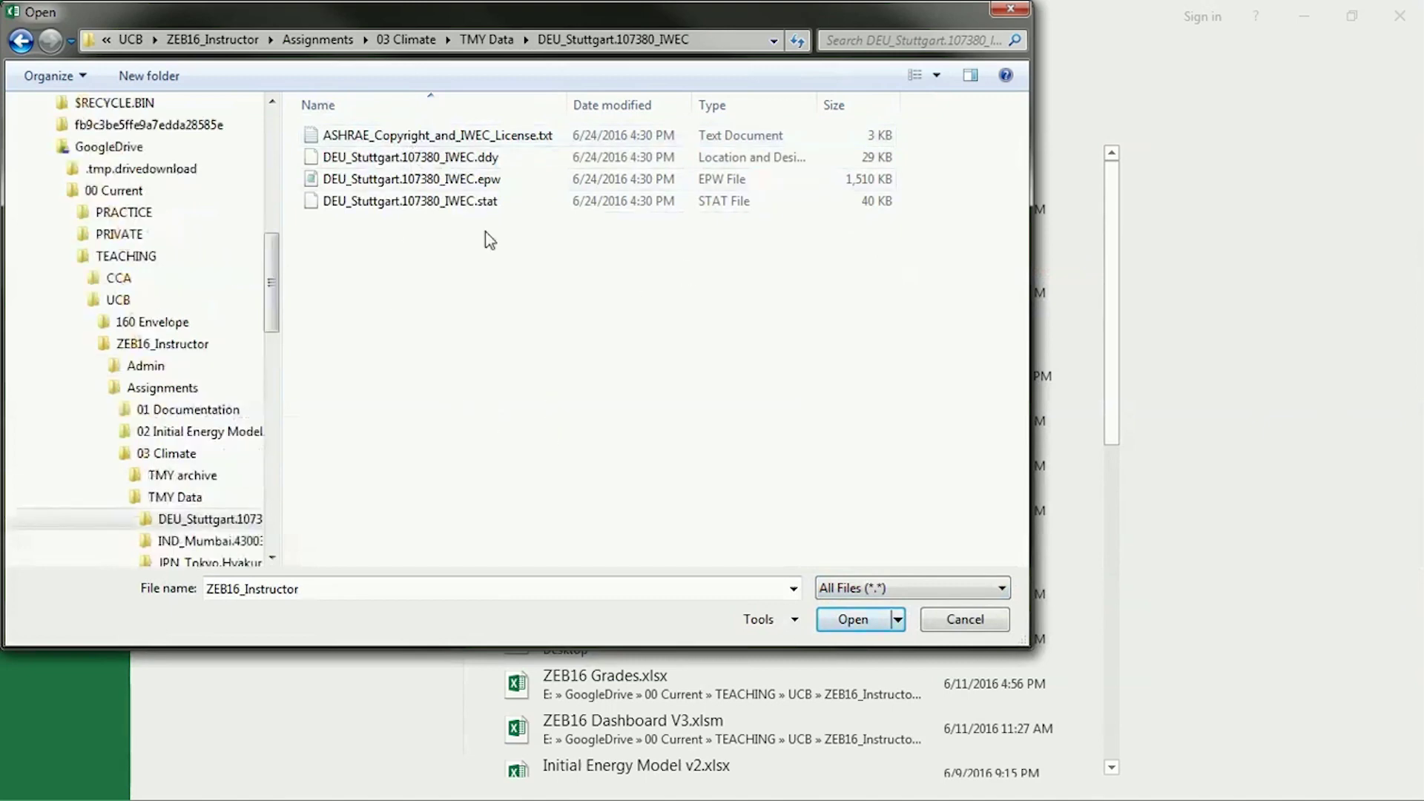
{"action": "left_click", "coordinate": [391, 186]}
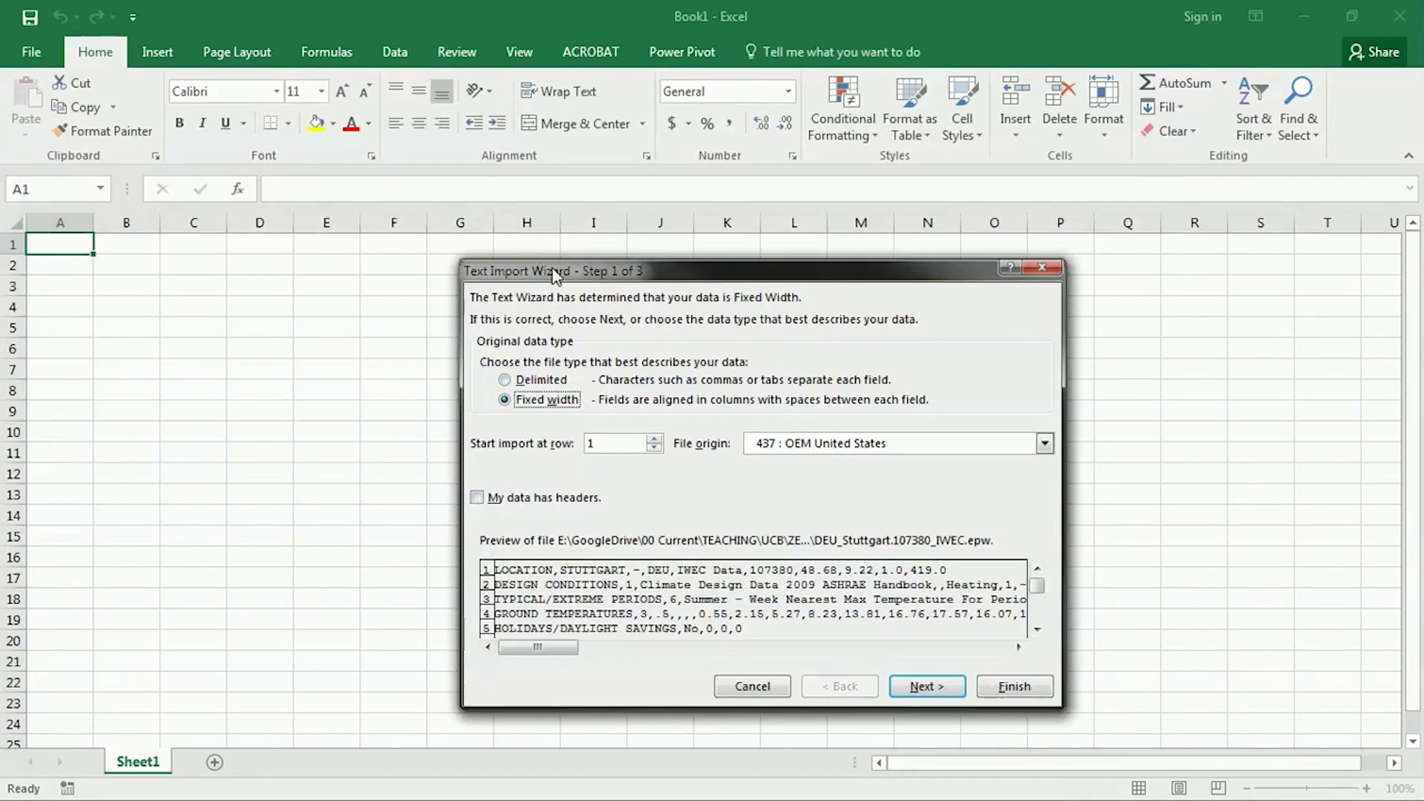
Step: Import the EPW file as Delimited text, split on commas instead of tabs
{"action": "left_click_drag", "start_coordinate": [555, 274], "coordinate": [517, 205]}
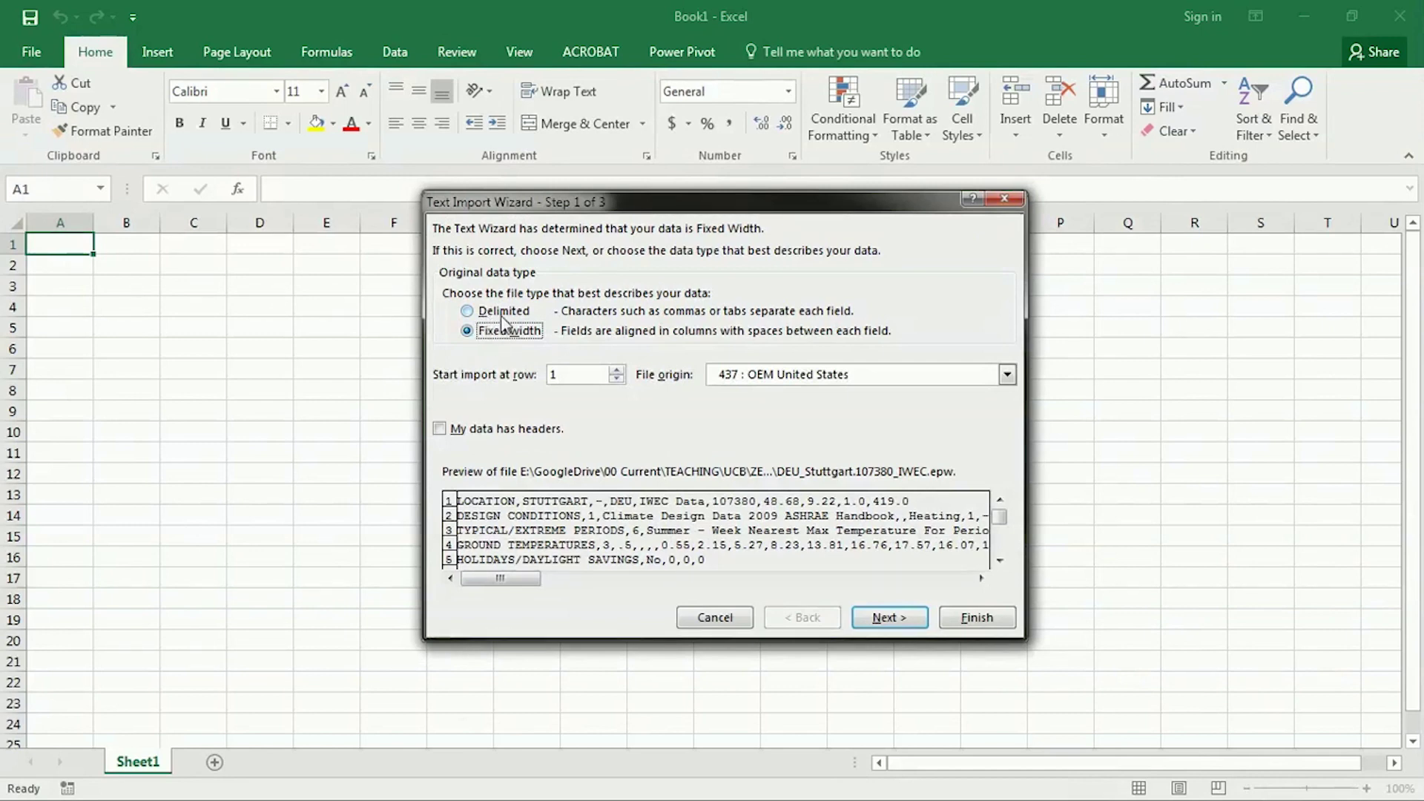
{"action": "left_click", "coordinate": [468, 312]}
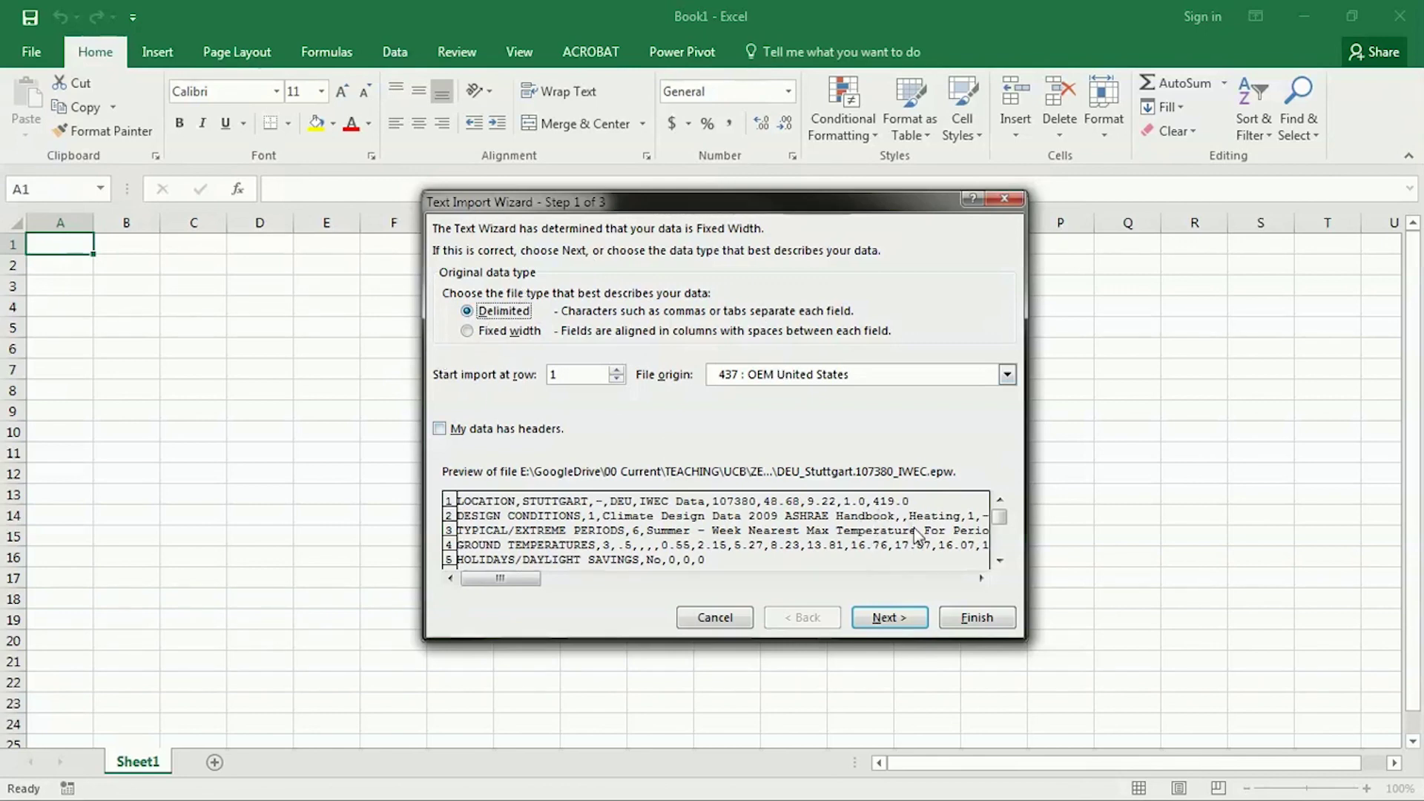
{"action": "left_click", "coordinate": [899, 625]}
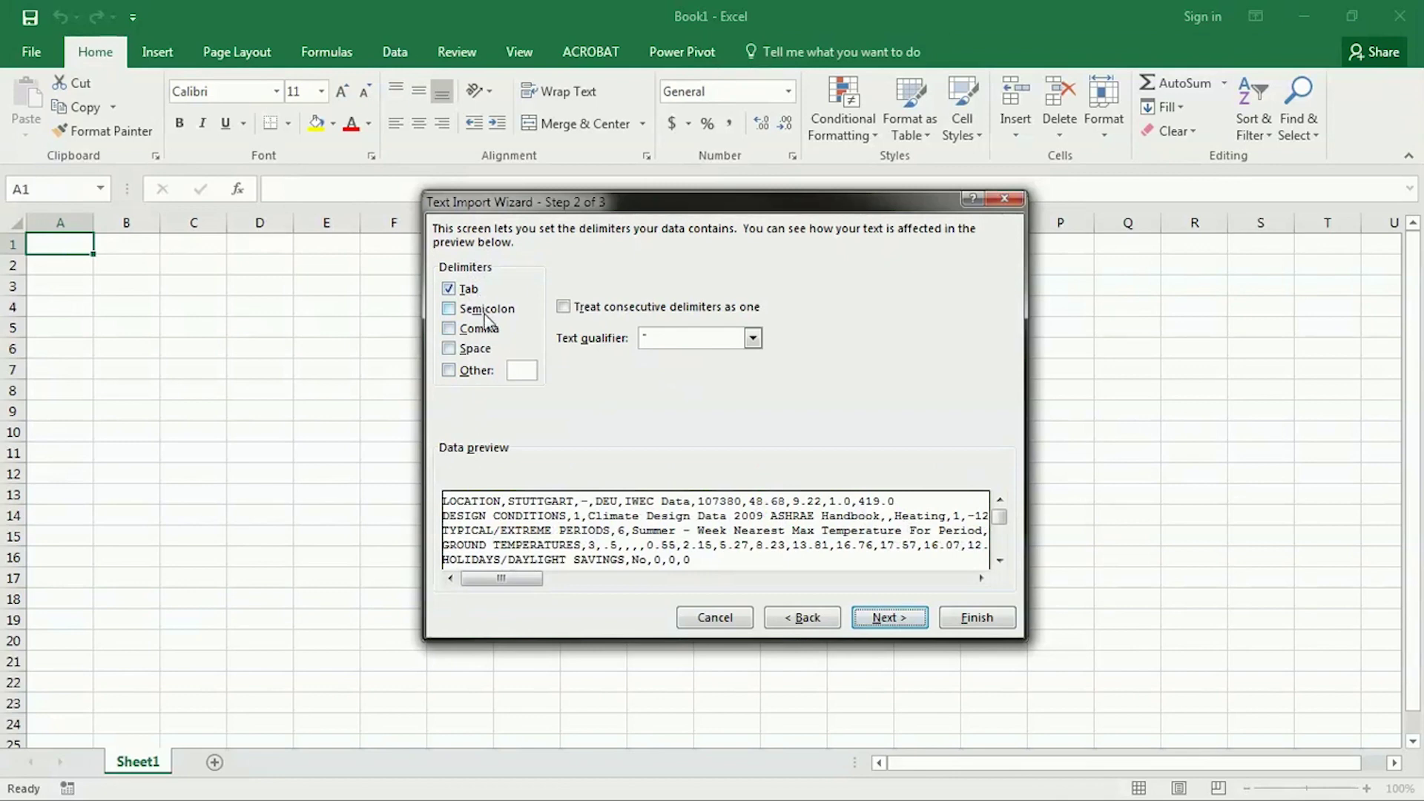
{"action": "left_click", "coordinate": [449, 331]}
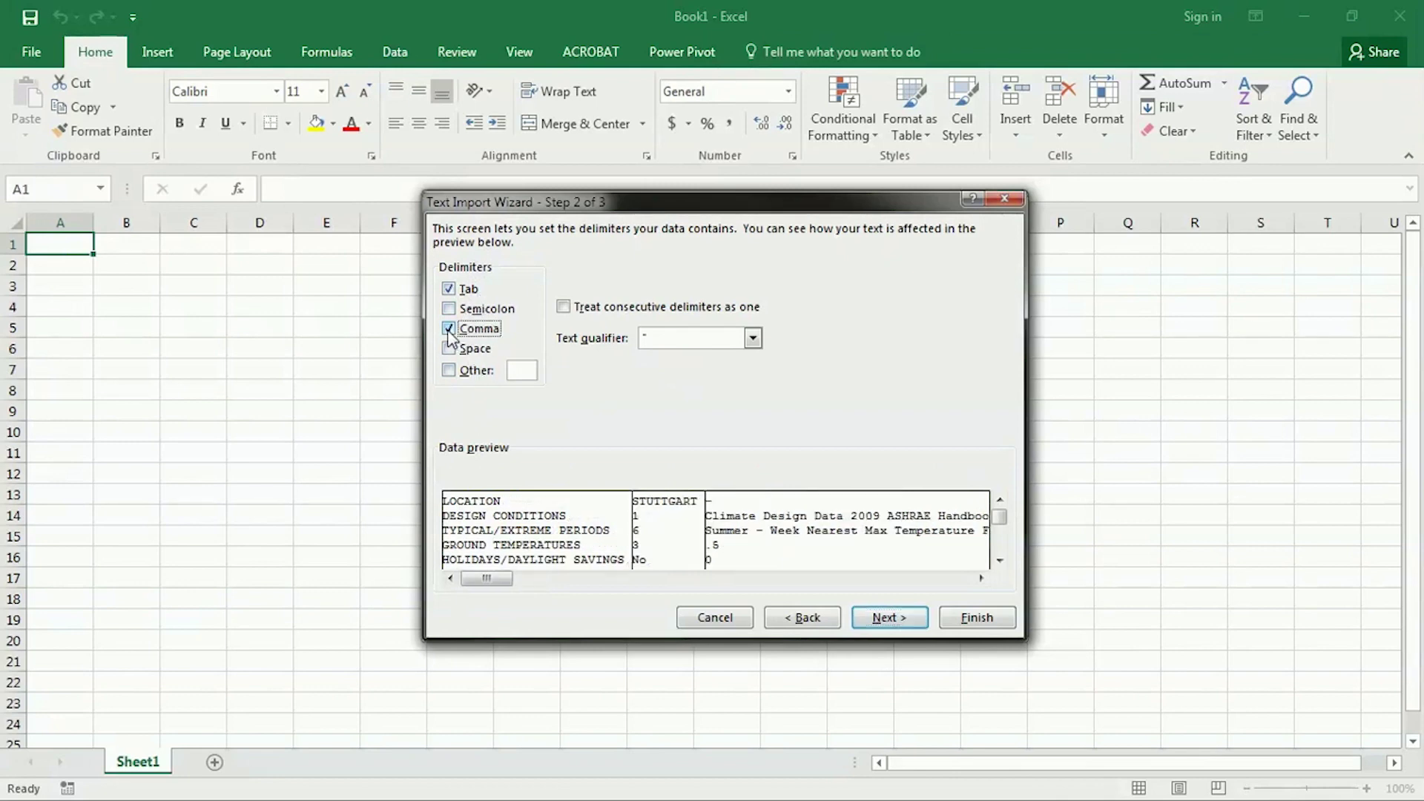
{"action": "left_click", "coordinate": [450, 289]}
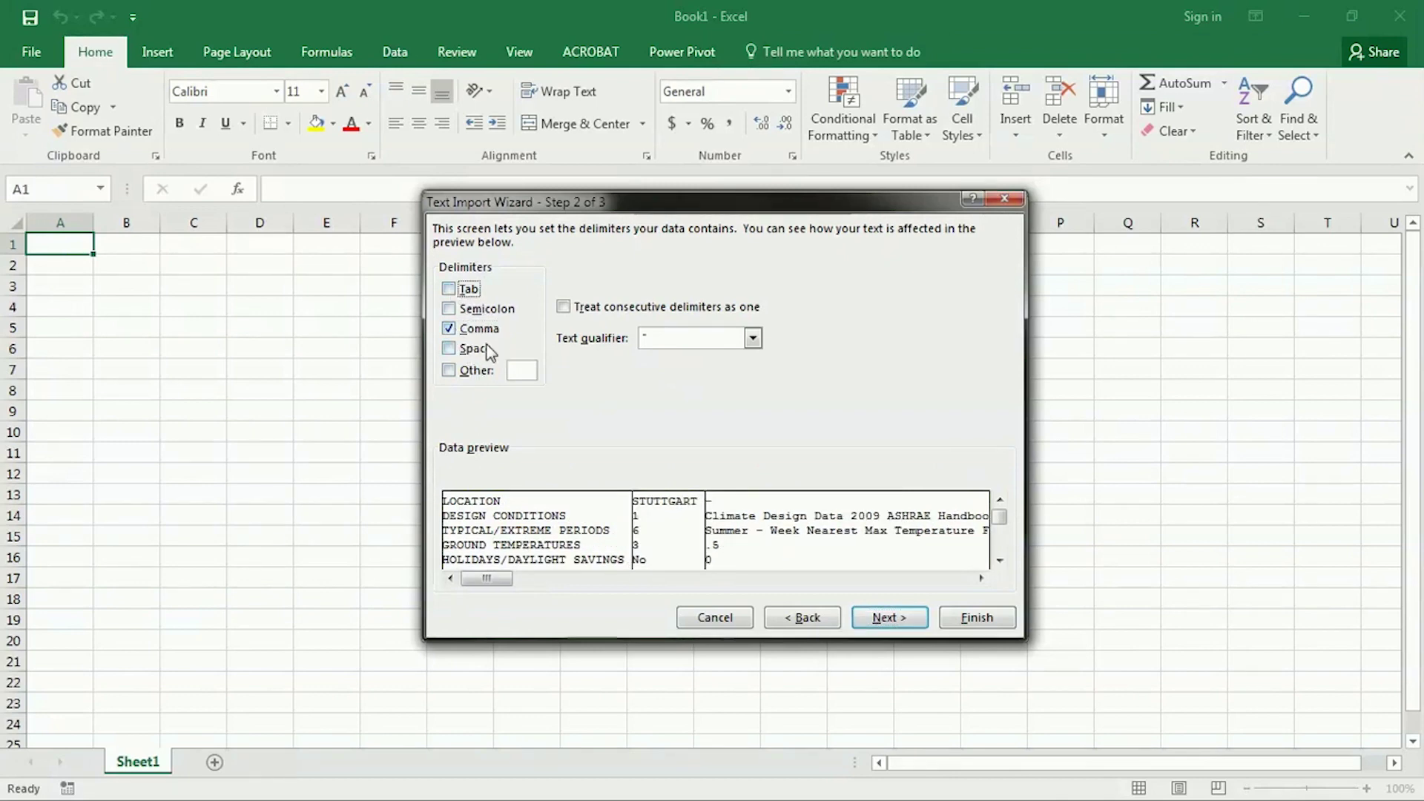
{"action": "left_click", "coordinate": [999, 620]}
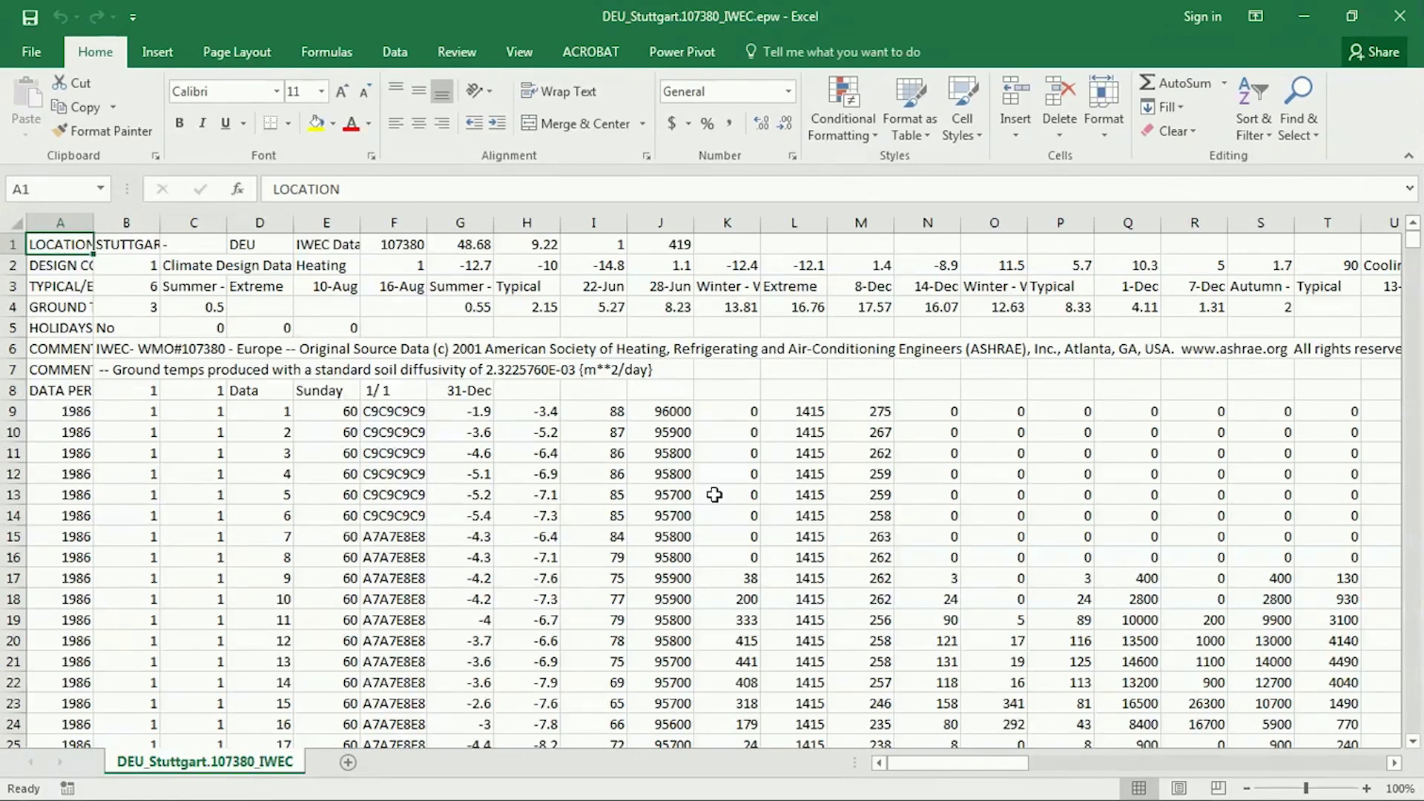
Step: Inspect the imported header rows 1–7, the first hourly record in row 9, and the sheet's end
{"action": "left_click", "coordinate": [12, 242]}
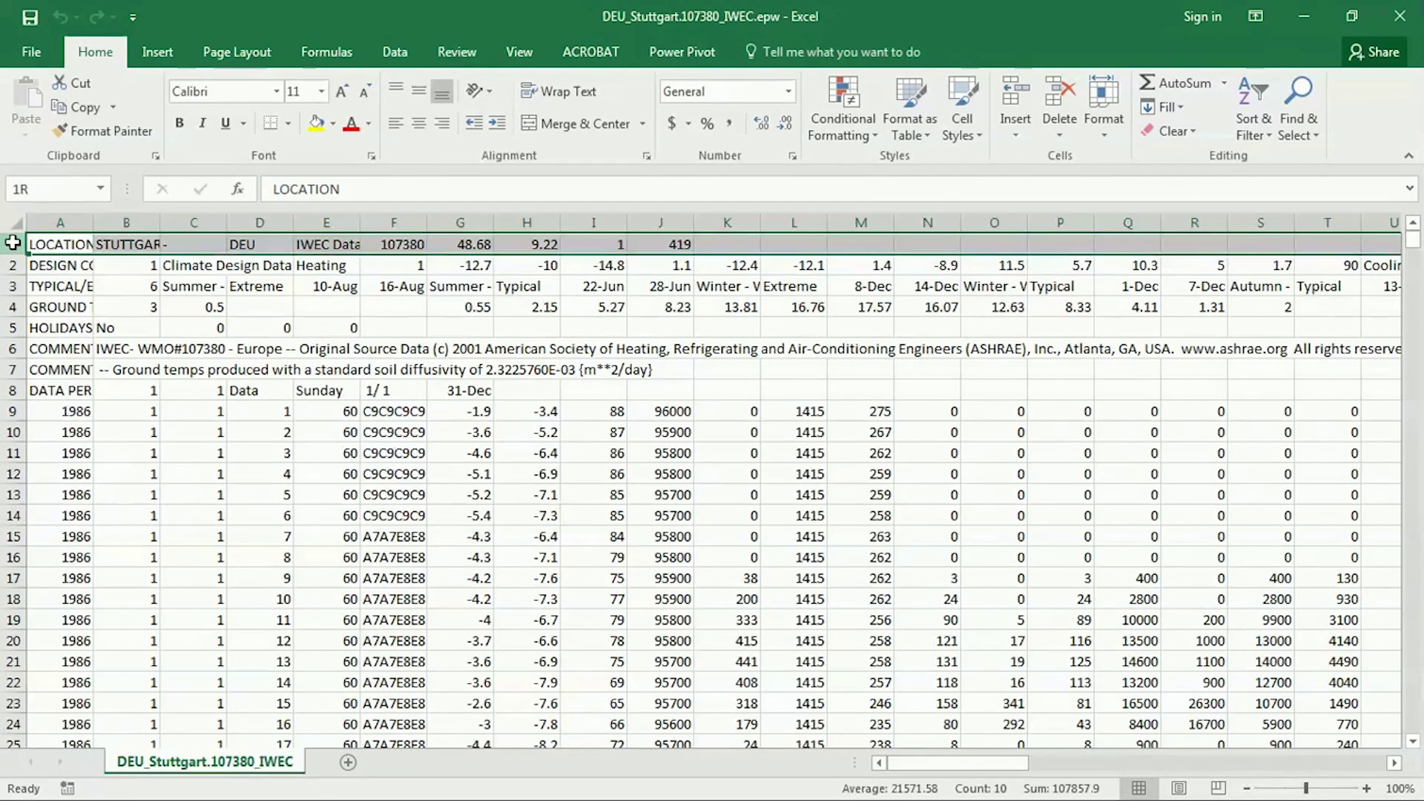
{"action": "left_click_drag", "start_coordinate": [12, 242], "coordinate": [13, 369]}
{"action": "left_click", "coordinate": [12, 411]}
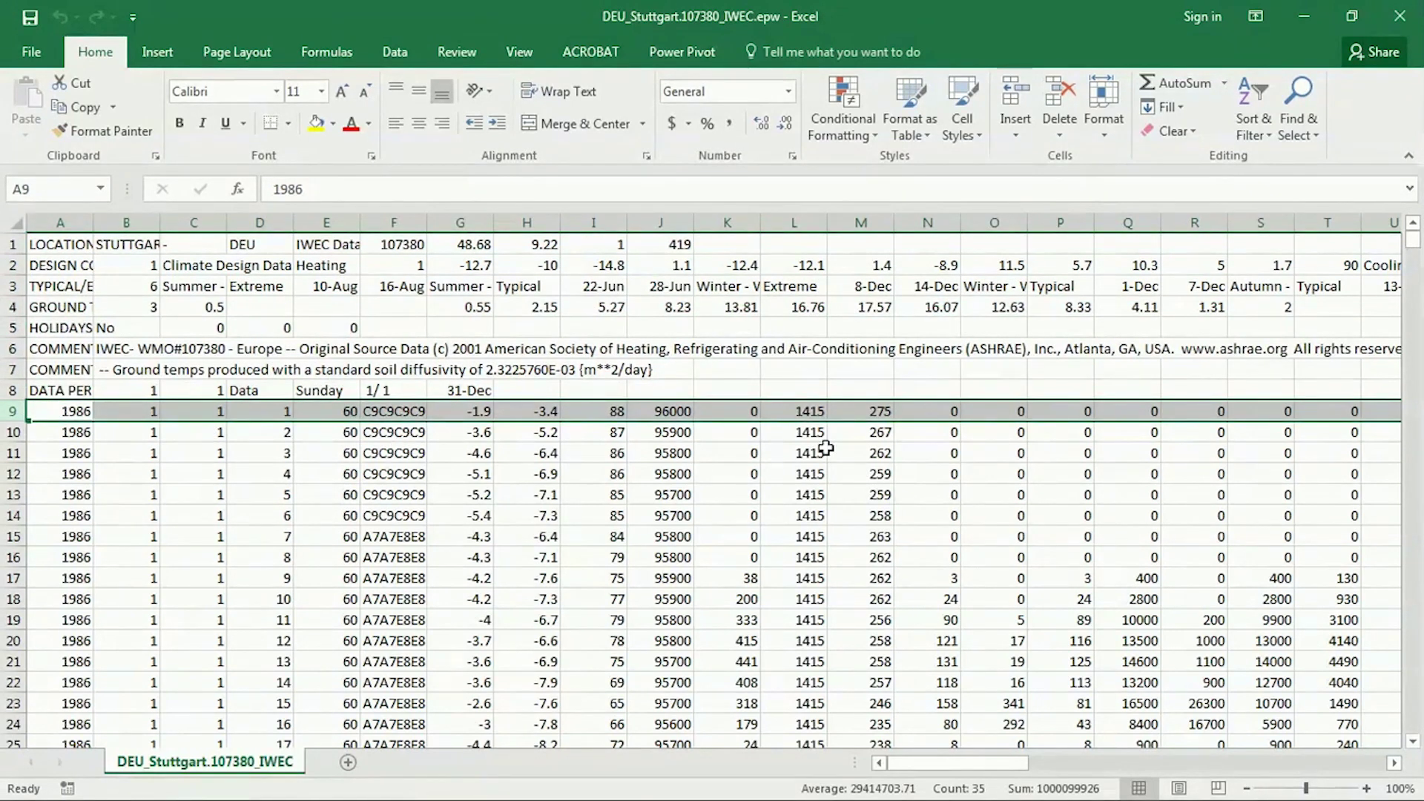
{"action": "left_click", "coordinate": [74, 414]}
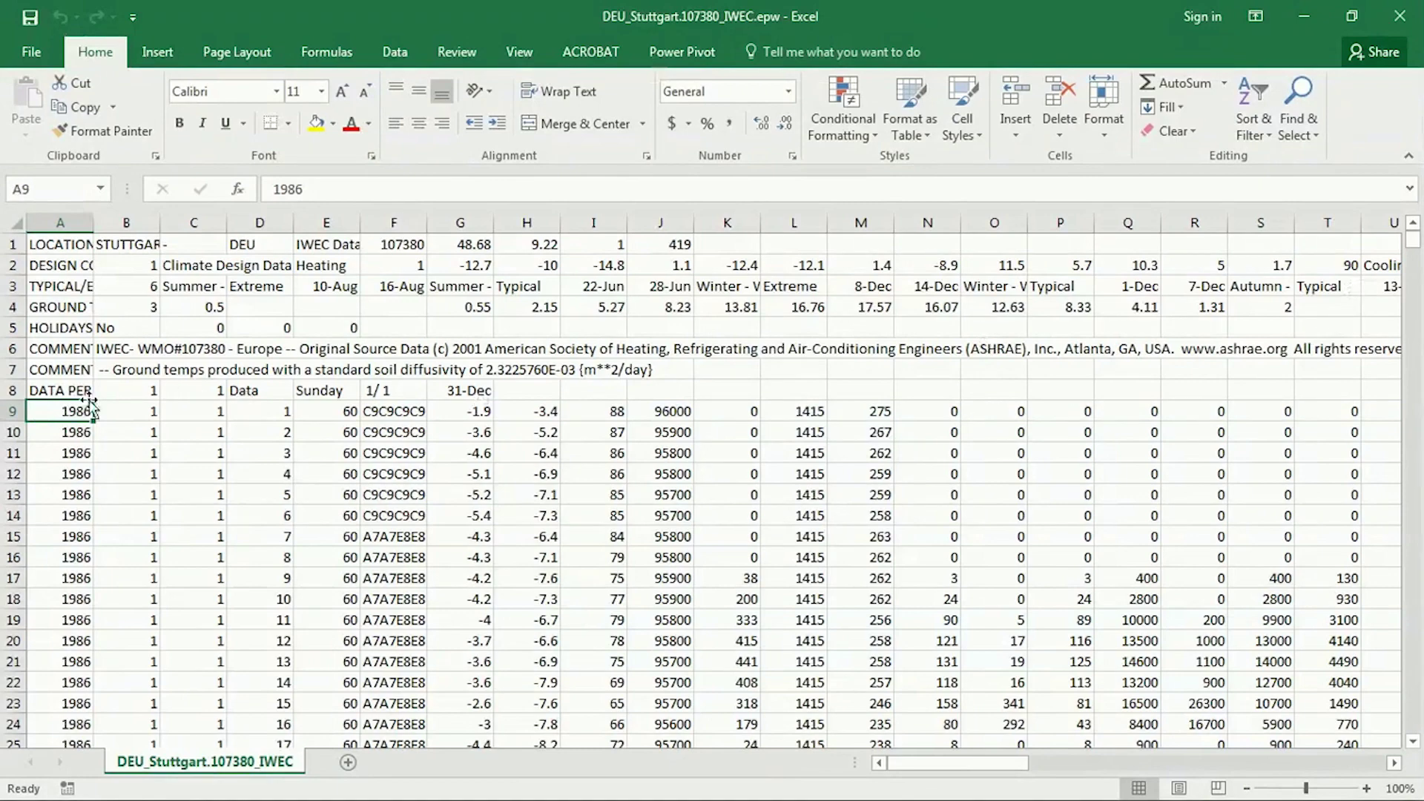
{"action": "mouse_move", "coordinate": [1417, 247]}
{"action": "left_mouse_down"}
{"action": "mouse_move", "coordinate": [1417, 786]}
{"action": "mouse_move", "coordinate": [1412, 237]}
{"action": "left_mouse_up"}
{"action": "left_click", "coordinate": [74, 250]}
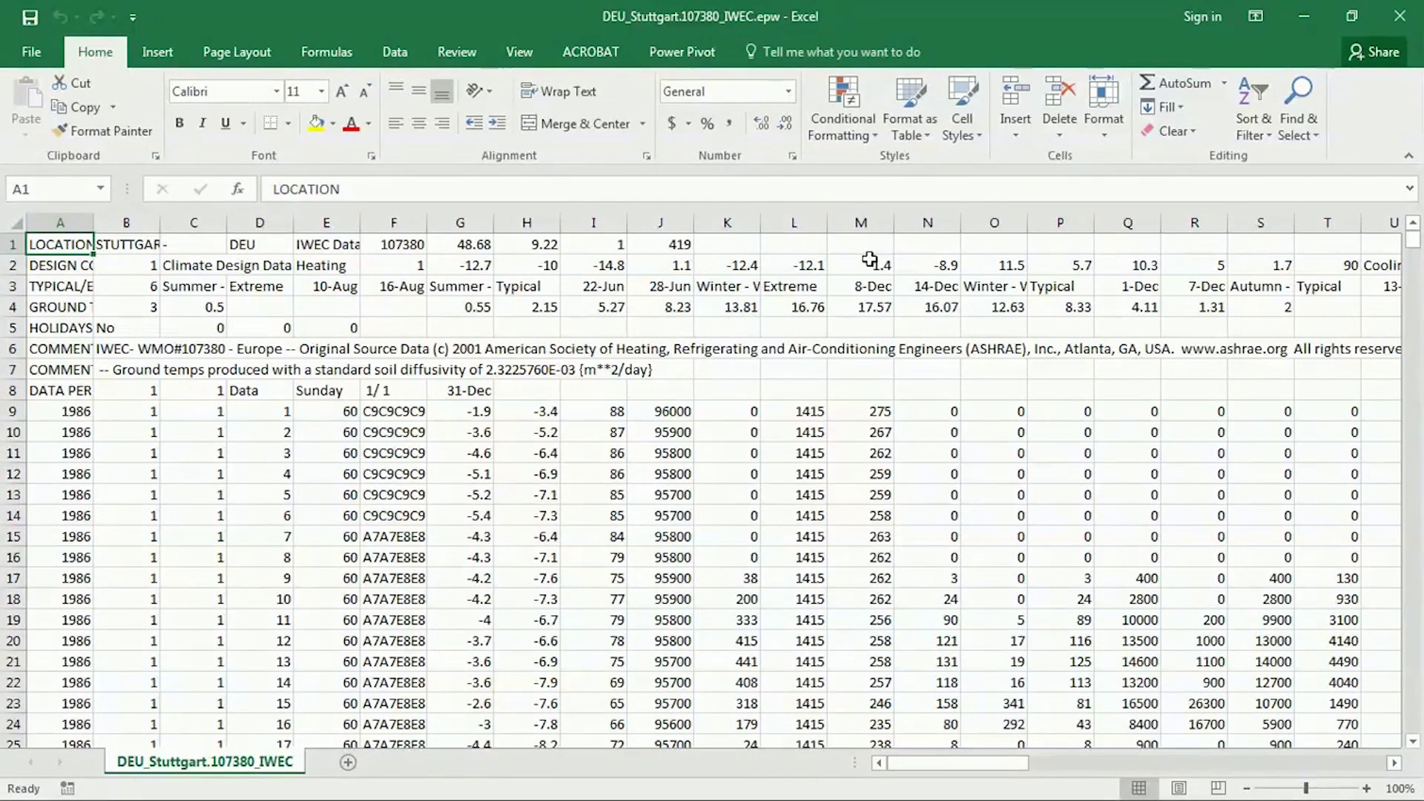
{"action": "double_click", "coordinate": [1041, 19]}
Step: Snap the Stuttgart workbook left and Climate Data Template.xlsx right, then select the whole Stuttgart sheet
{"action": "left_click_drag", "start_coordinate": [298, 76], "coordinate": [1, 74]}
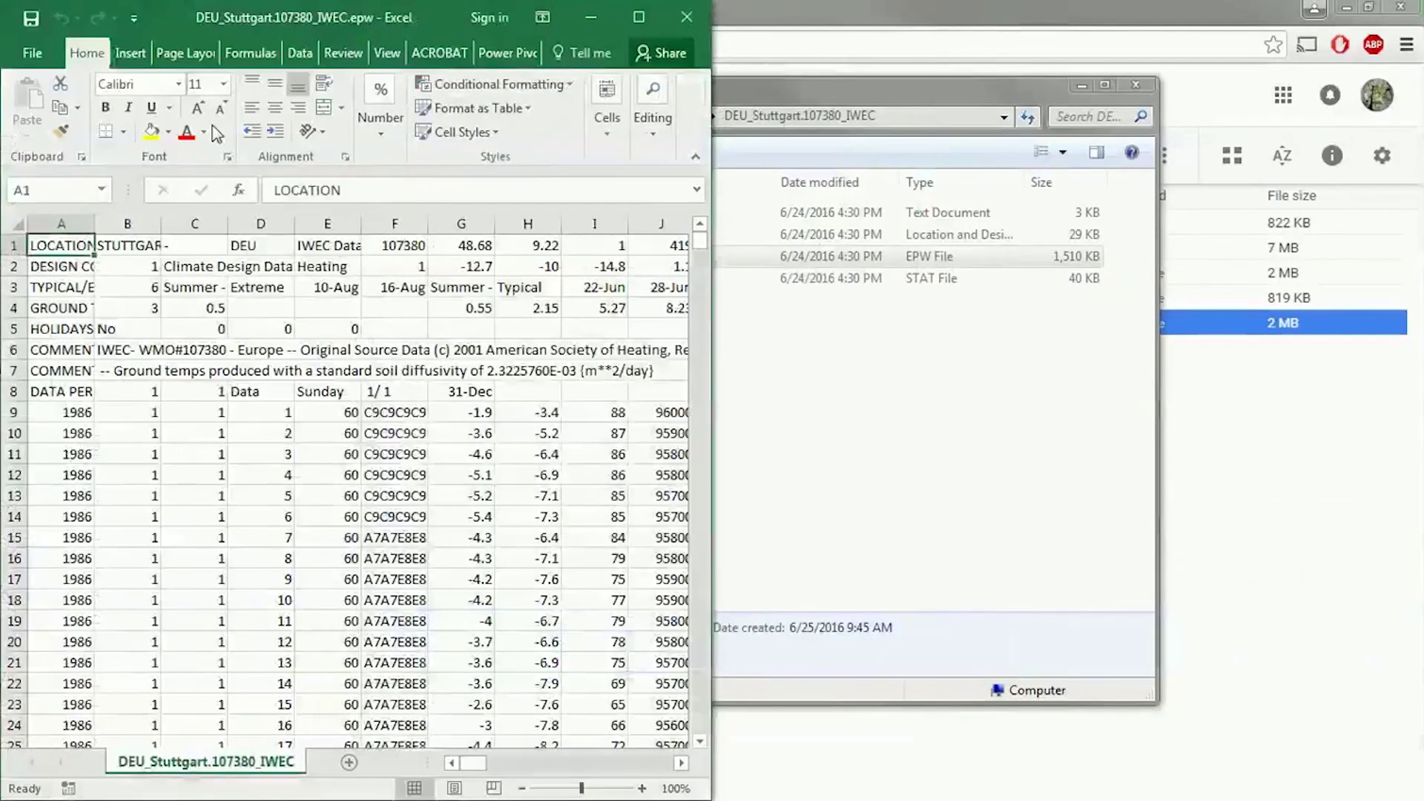
{"action": "left_click", "coordinate": [1348, 9]}
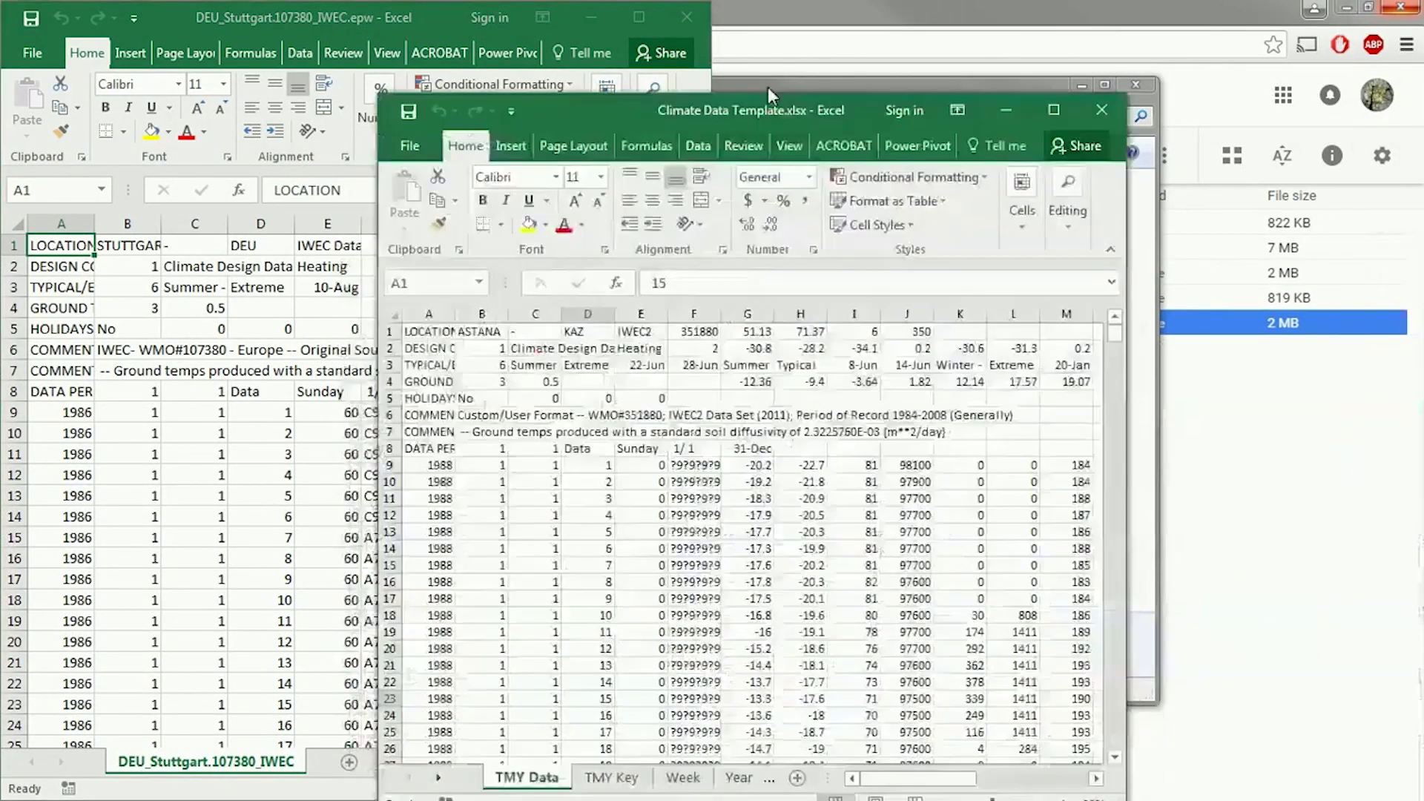
{"action": "left_click_drag", "start_coordinate": [768, 87], "coordinate": [1044, 19]}
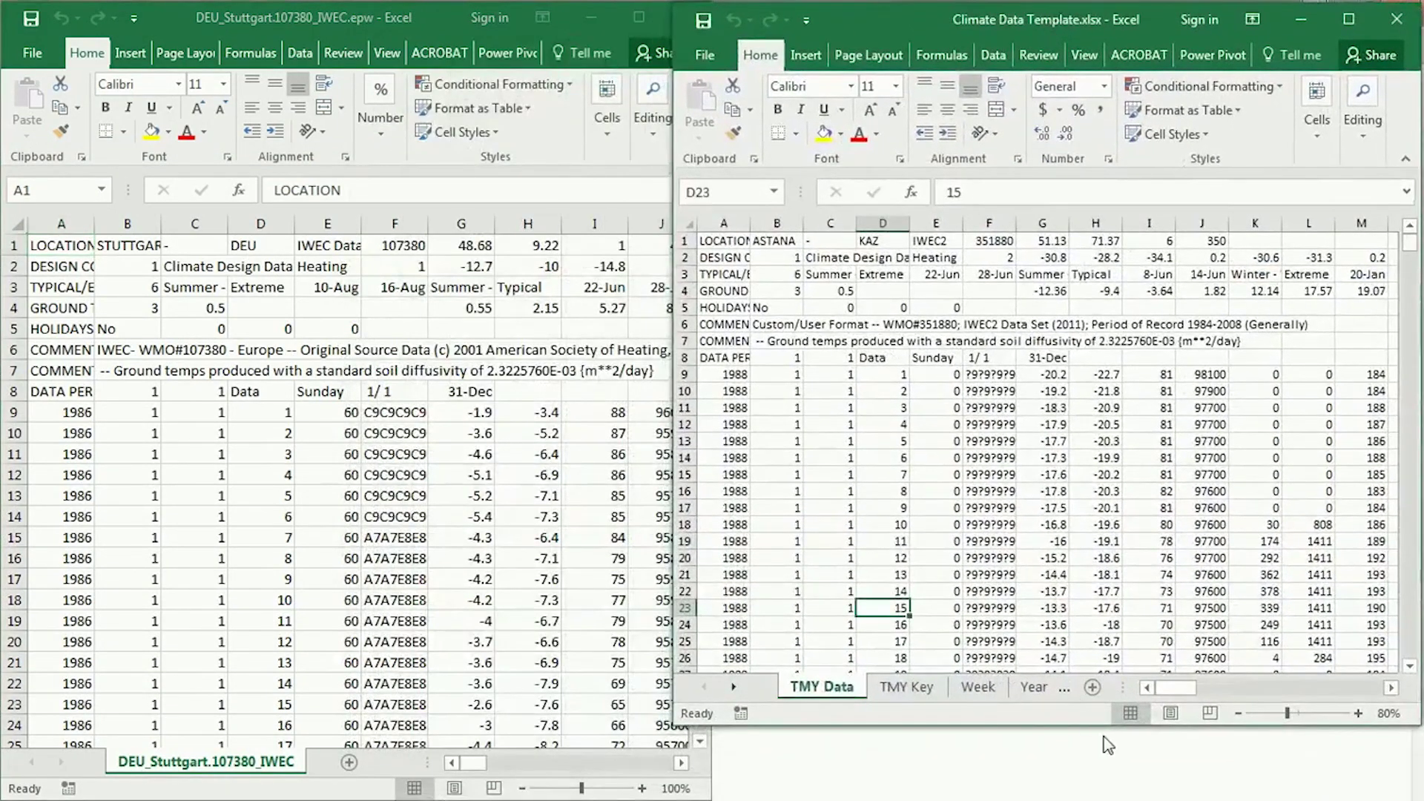
{"action": "left_click_drag", "start_coordinate": [1093, 726], "coordinate": [1092, 798]}
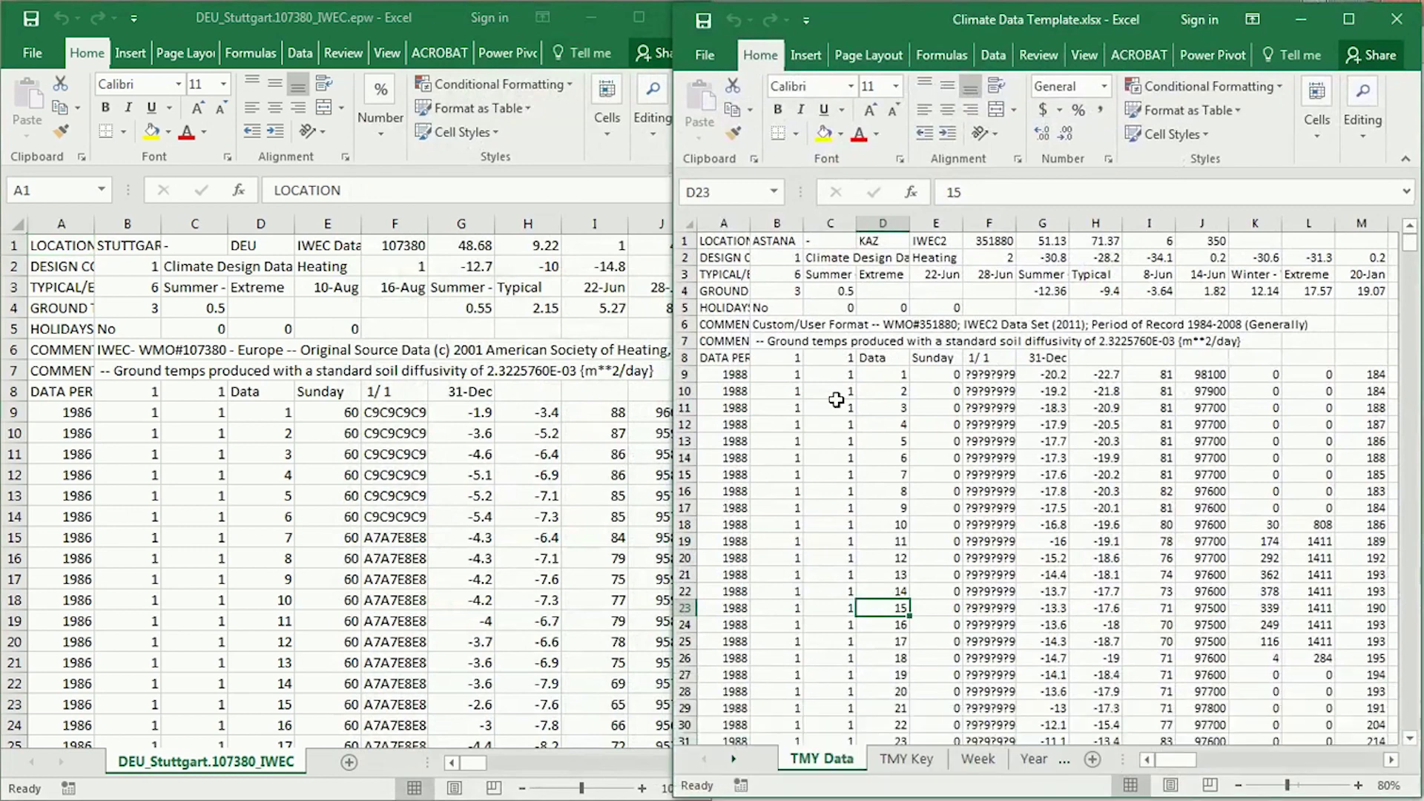
{"action": "left_click", "coordinate": [738, 390]}
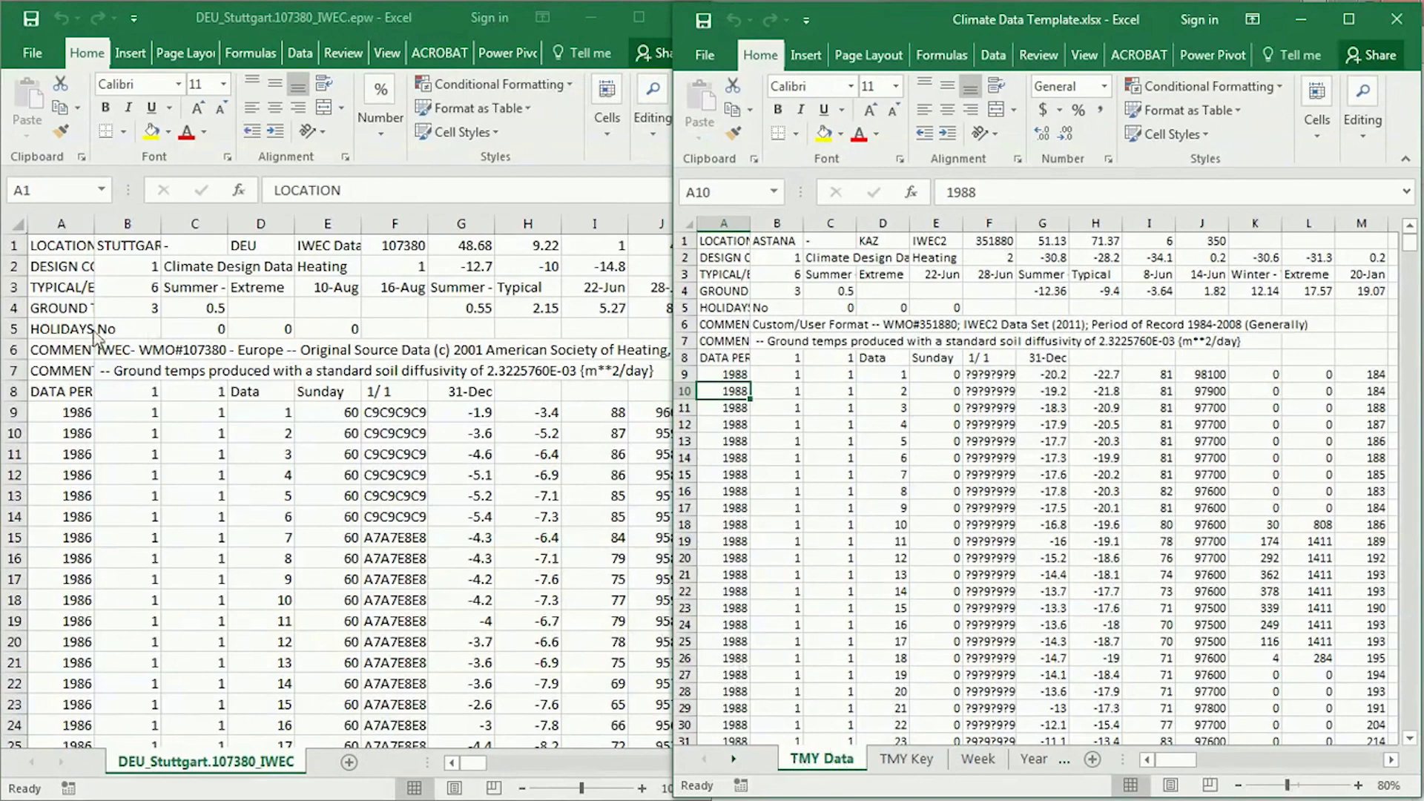
{"action": "key", "text": "alt+Tab"}
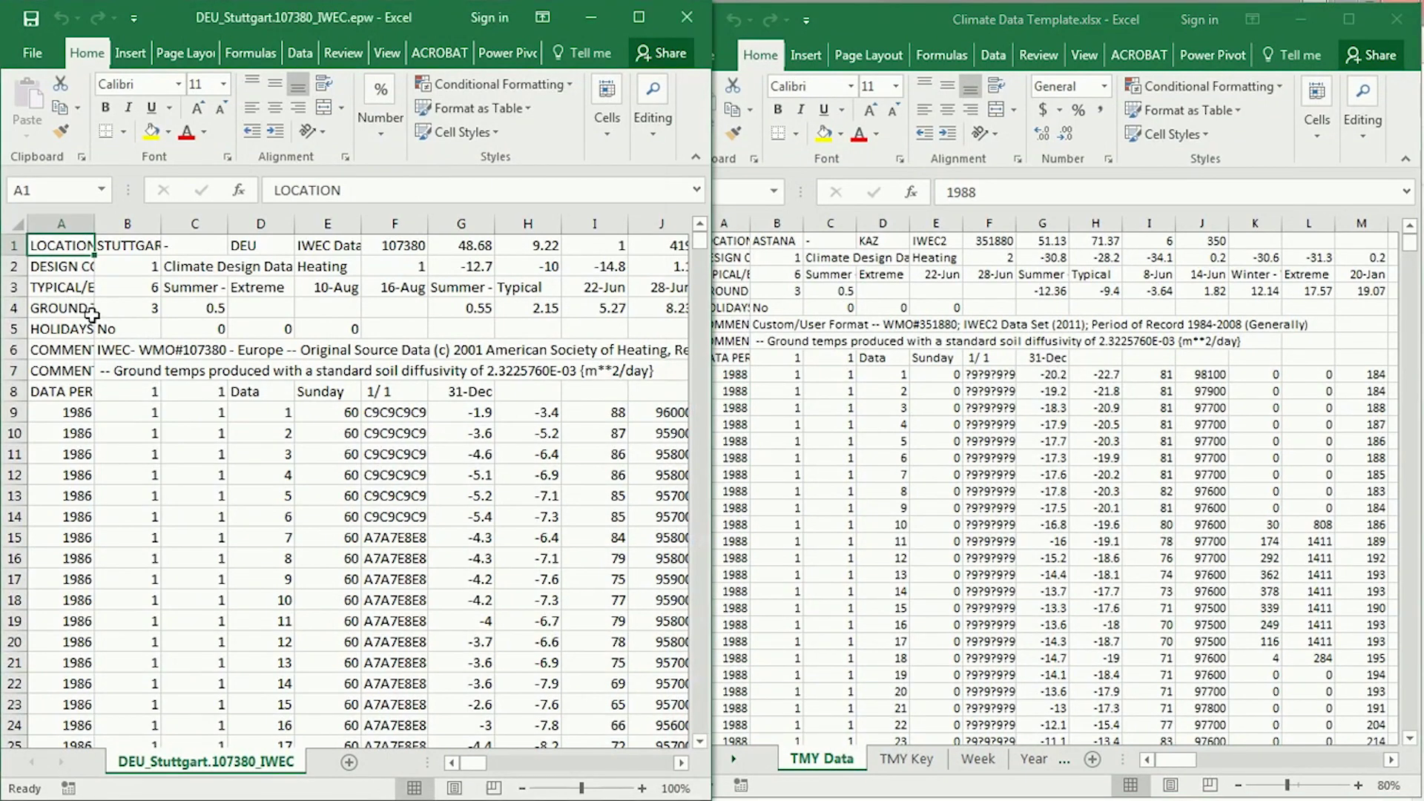
{"action": "left_click", "coordinate": [14, 221]}
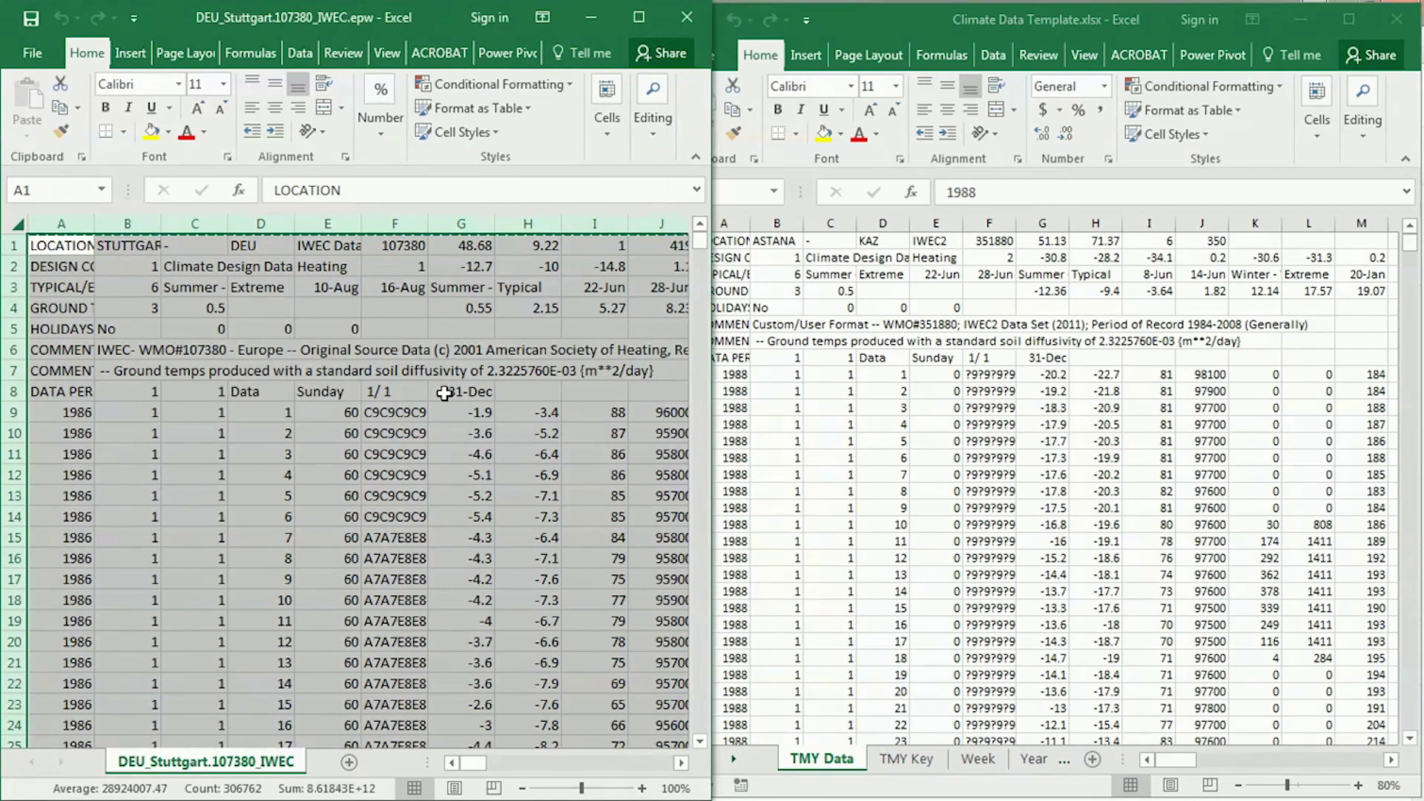
Step: Copy the Stuttgart sheet, paste it at A1 of the template's TMY Data sheet, and maximize
{"action": "key", "text": "ctrl+c"}
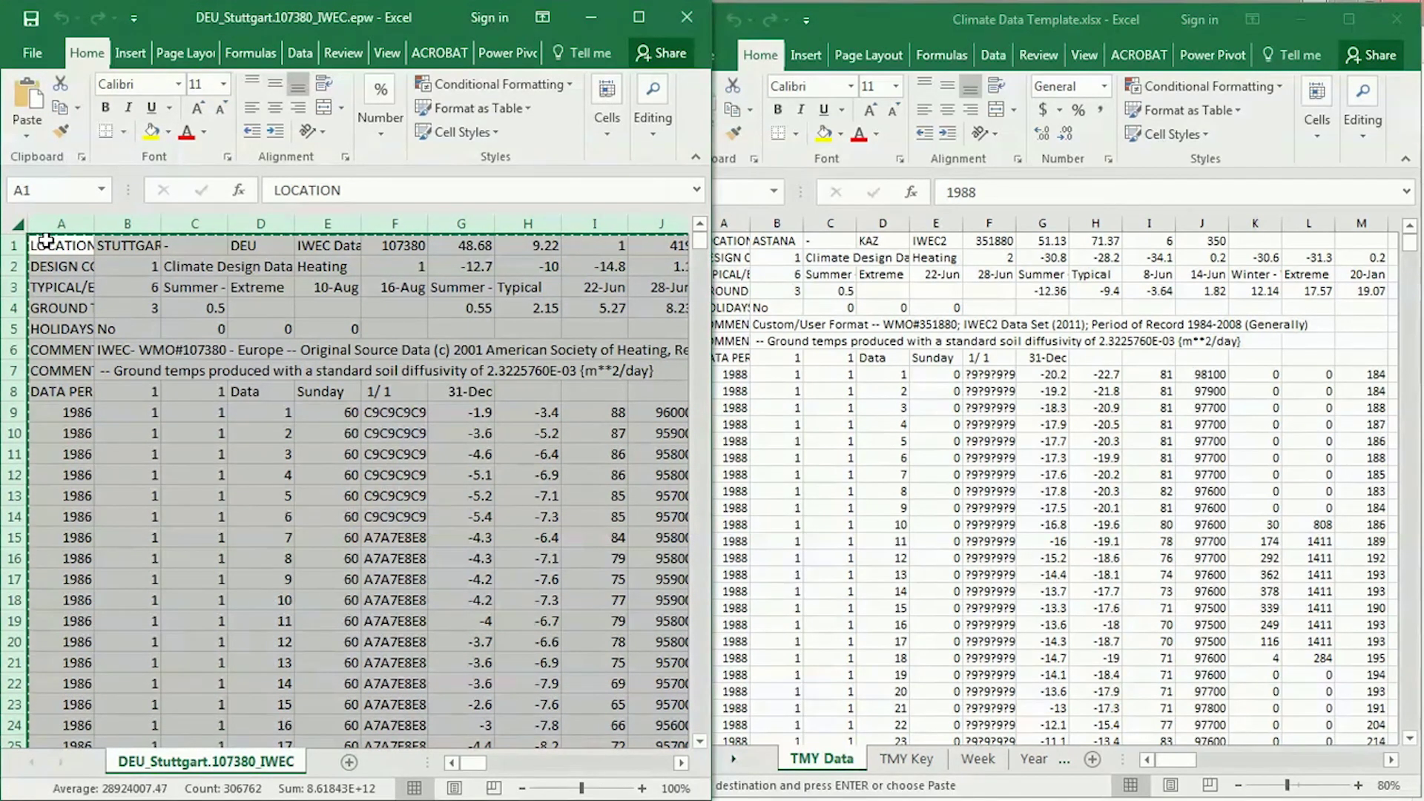
{"action": "left_click", "coordinate": [855, 292]}
{"action": "left_click", "coordinate": [734, 241]}
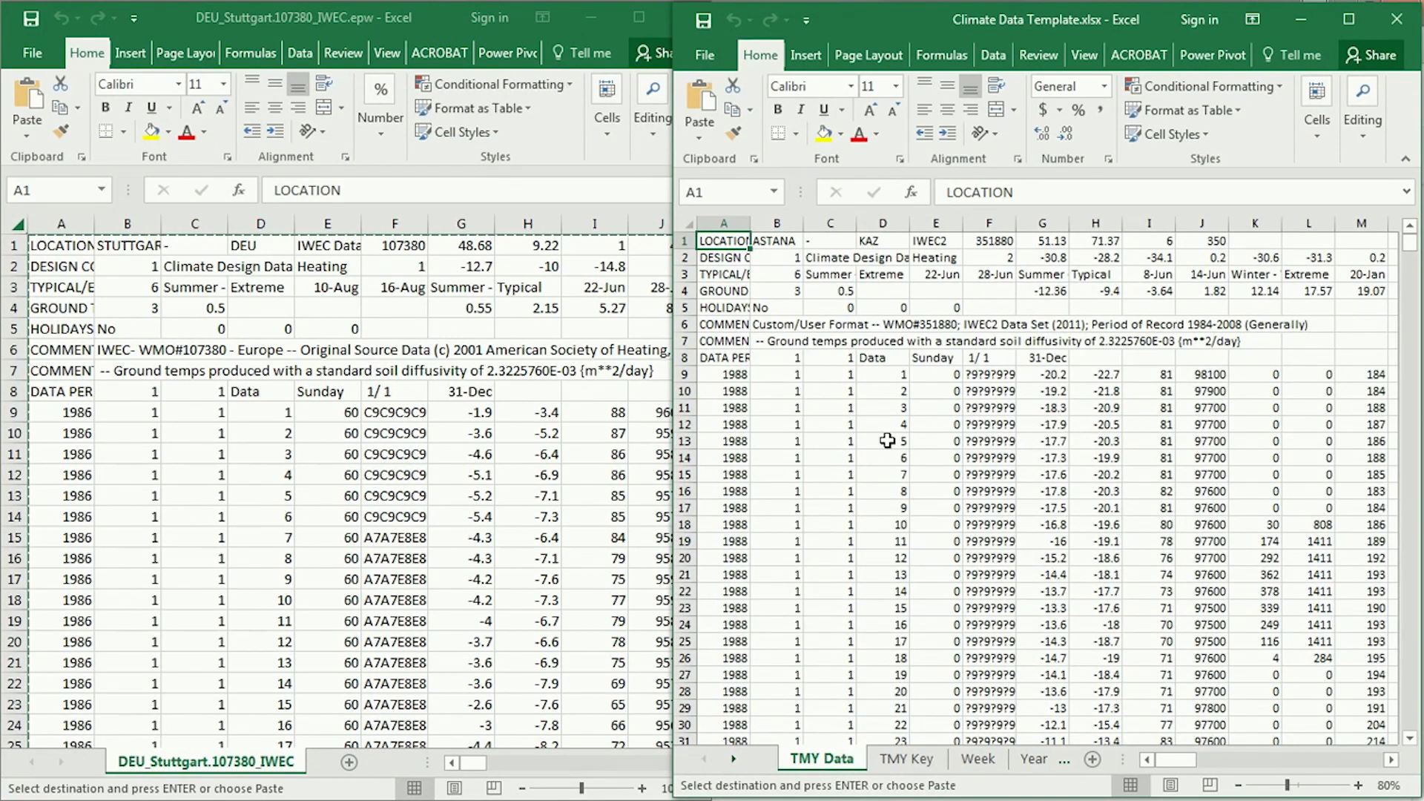
{"action": "key", "text": "ctrl+v"}
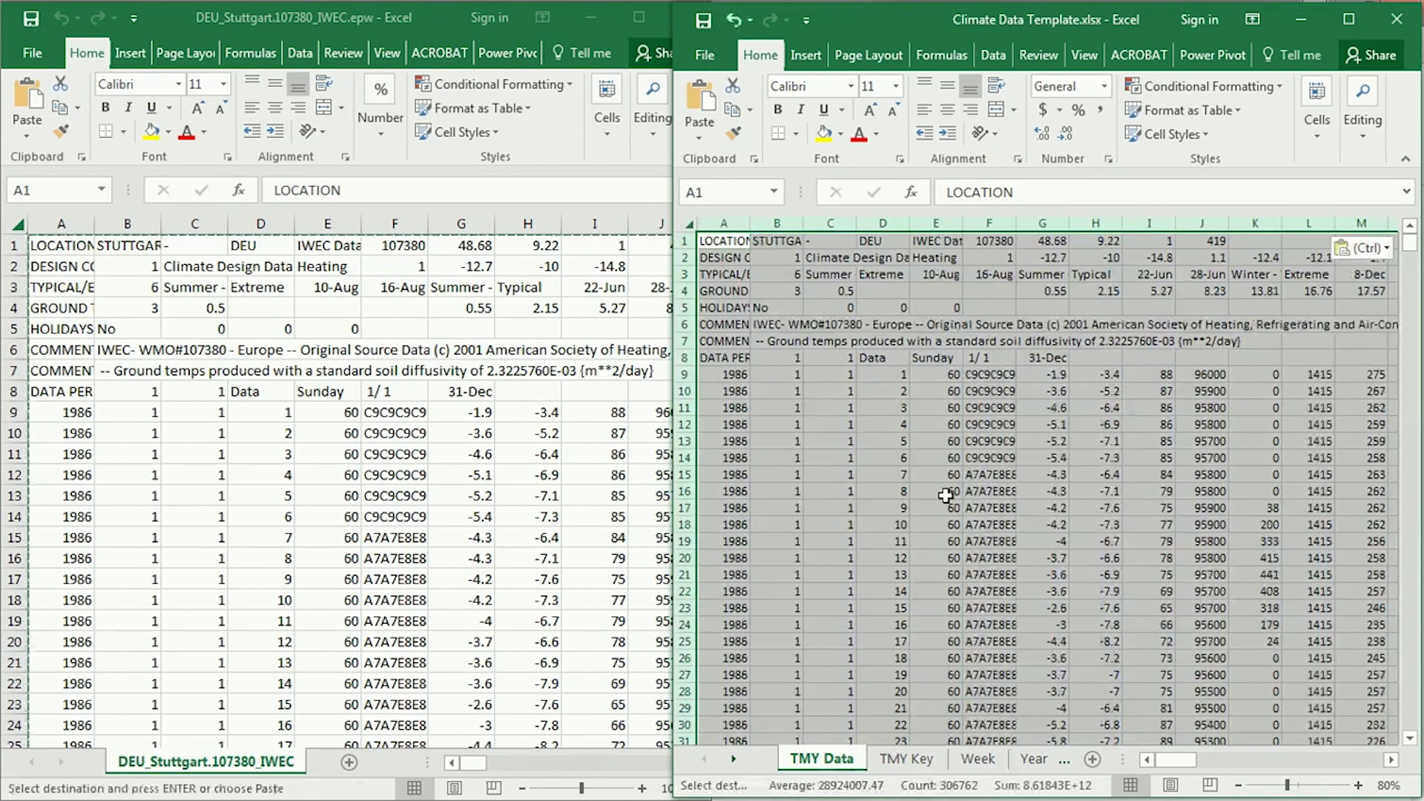
{"action": "left_click", "coordinate": [730, 241]}
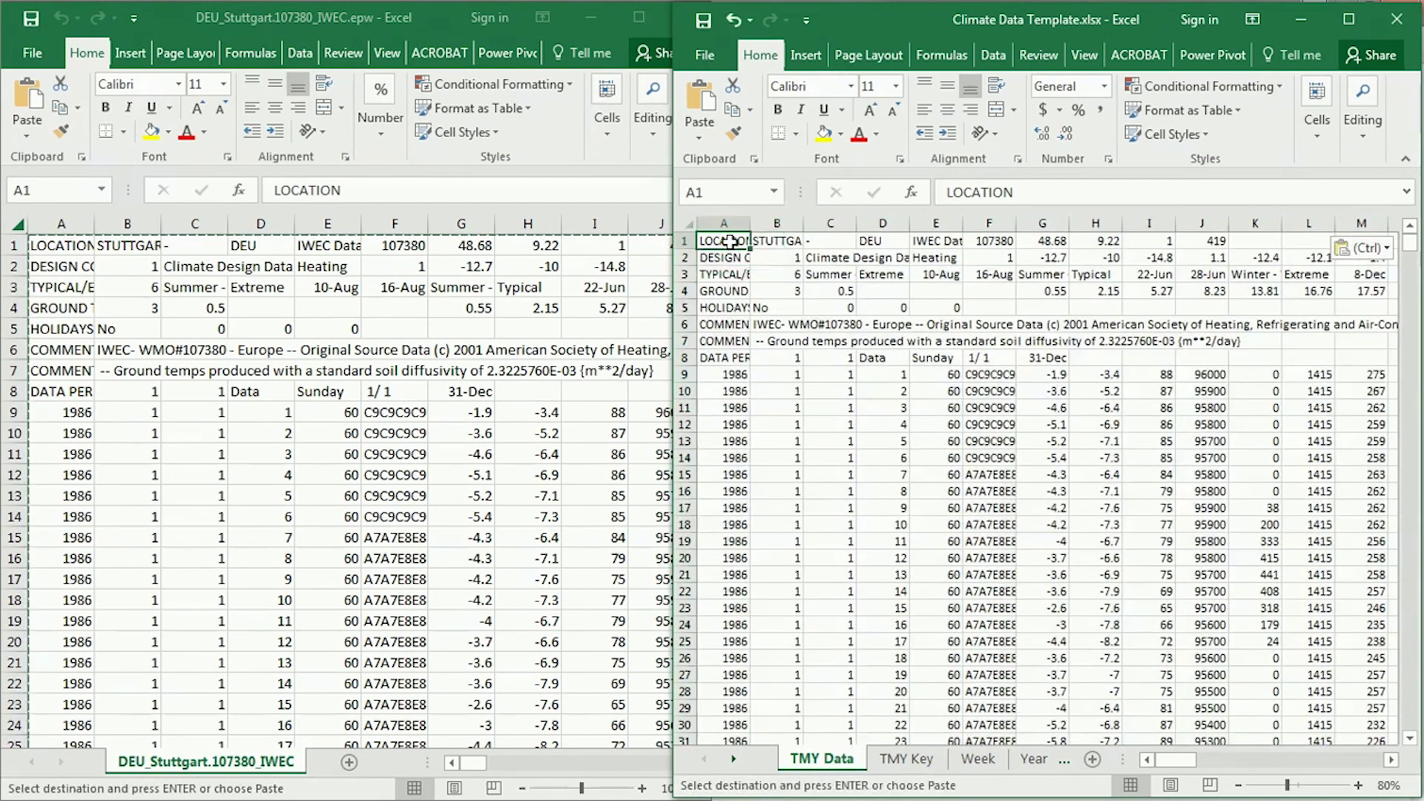
{"action": "left_click", "coordinate": [1349, 19]}
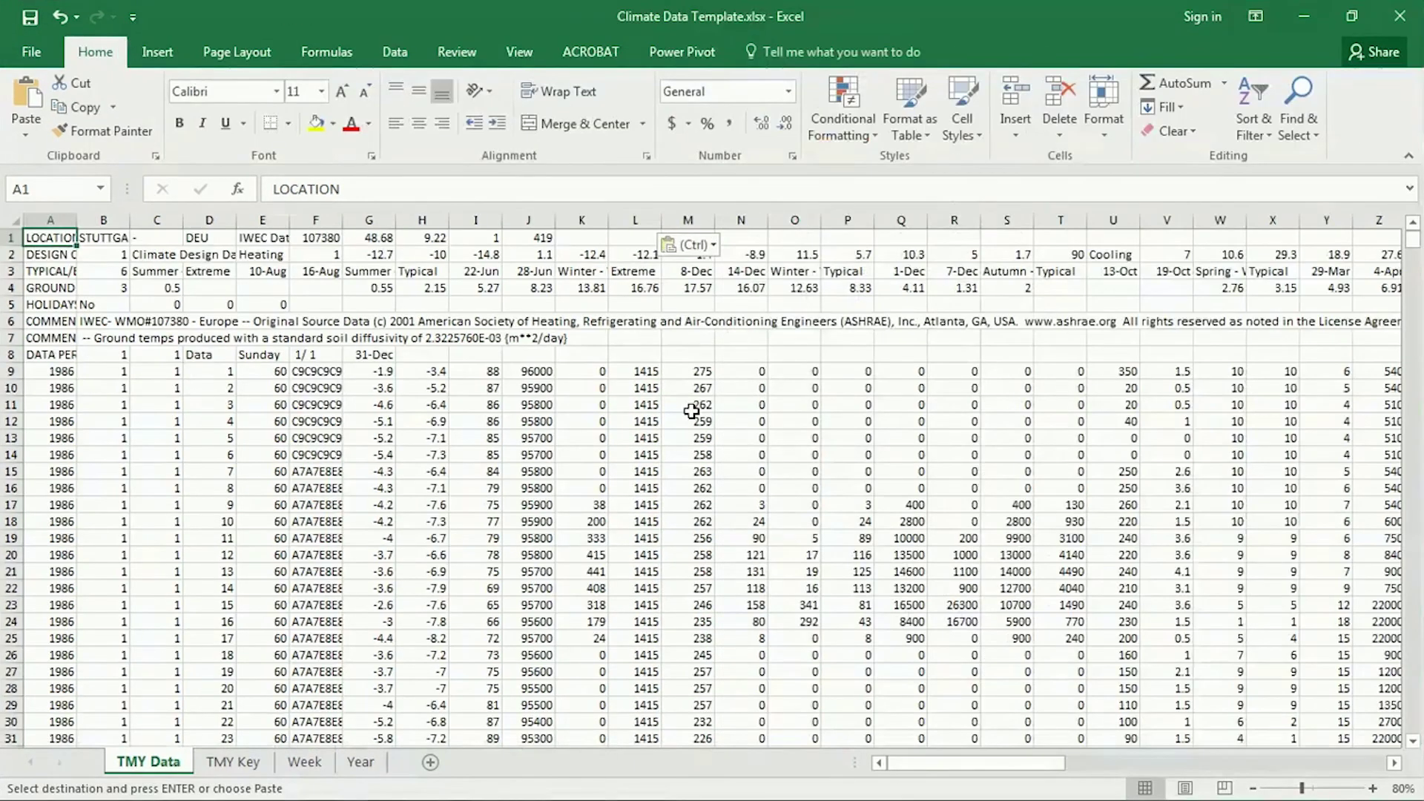
Step: Review the Week sheet, then scroll through the Year sheet's dry bulb heat map and charts
{"action": "left_click", "coordinate": [303, 762]}
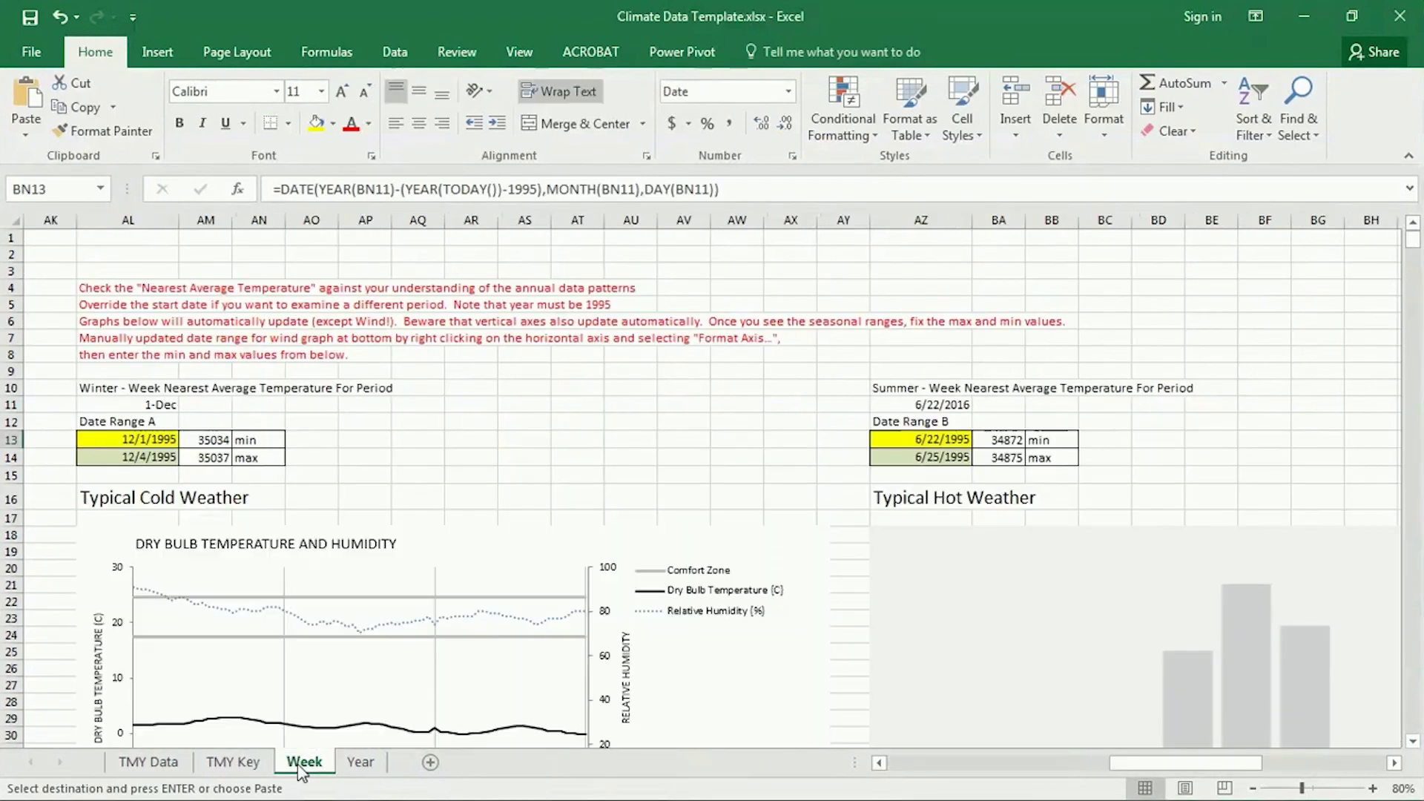
{"action": "left_click", "coordinate": [360, 763]}
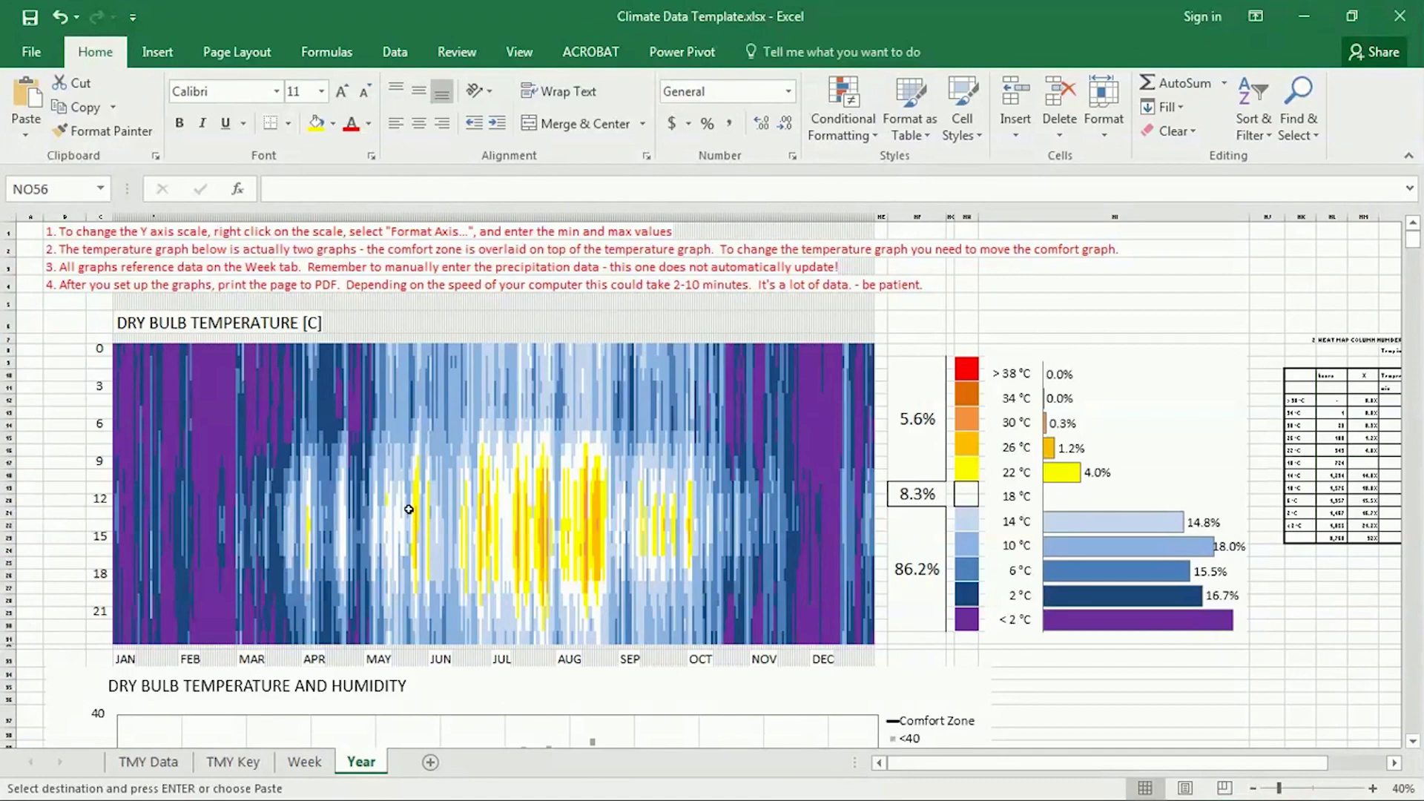
{"action": "scroll", "coordinate": [408, 510], "scroll_direction": "down", "scroll_amount": 20}
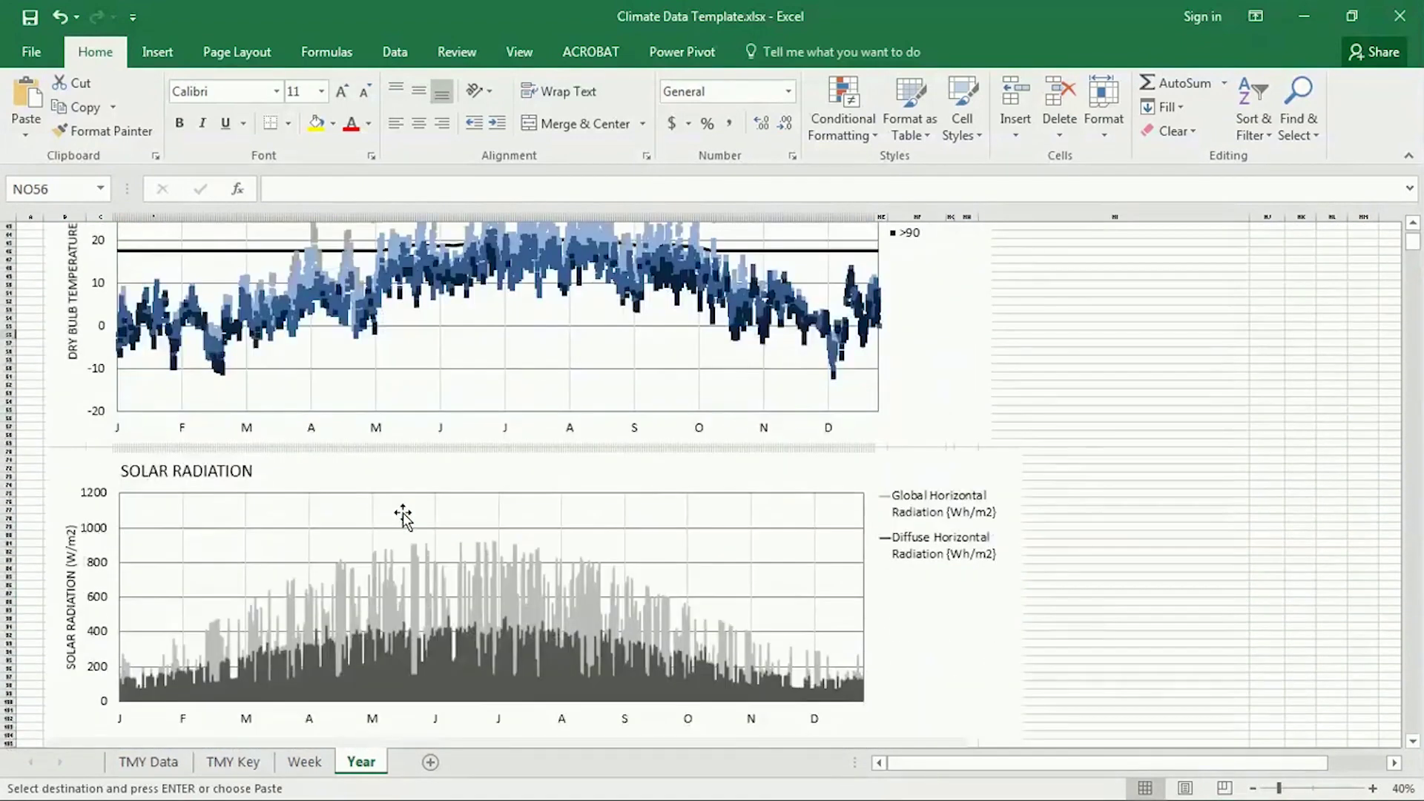
{"action": "scroll", "coordinate": [402, 517], "scroll_direction": "down", "scroll_amount": 5}
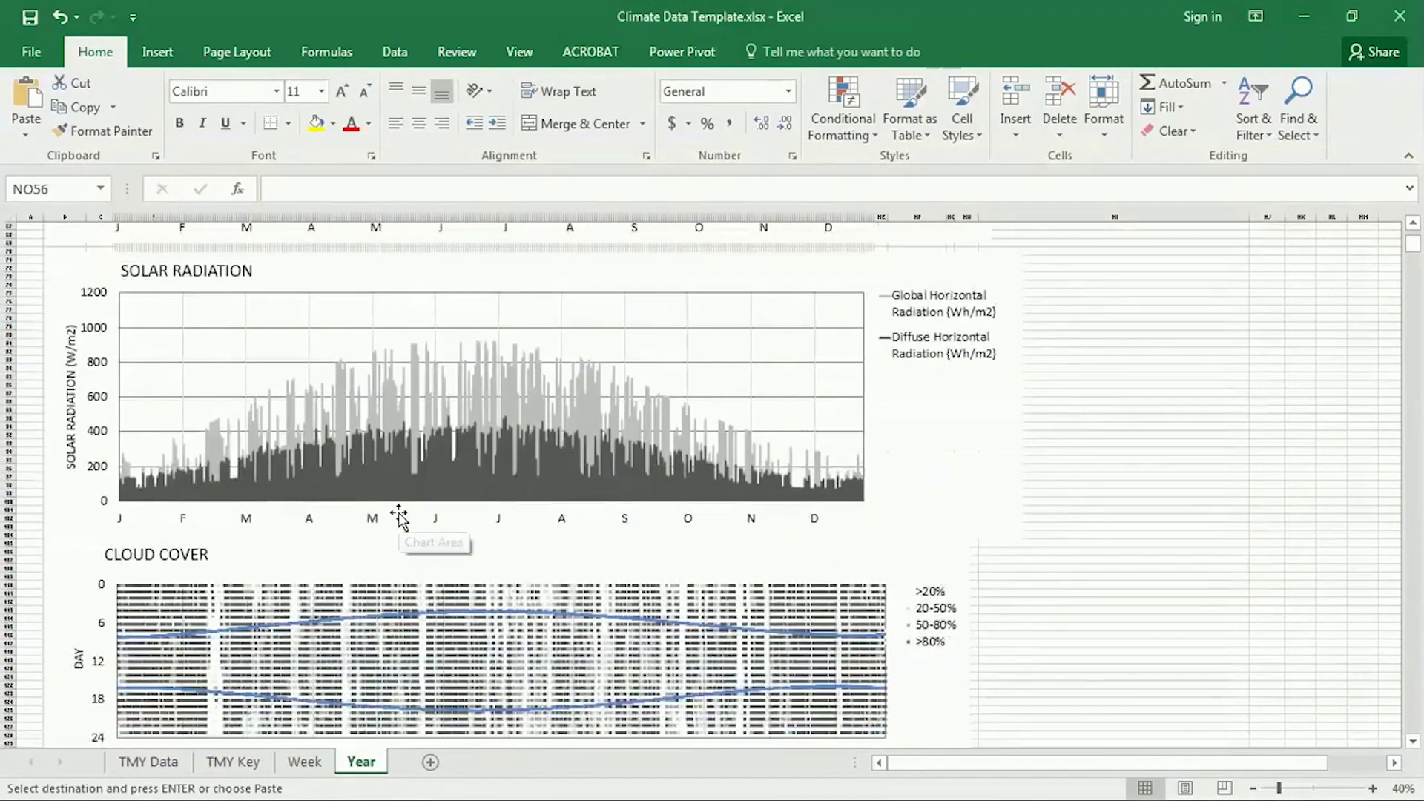
{"action": "scroll", "coordinate": [400, 514], "scroll_direction": "up", "scroll_amount": 15}
{"action": "scroll", "coordinate": [399, 515], "scroll_direction": "up", "scroll_amount": 2}
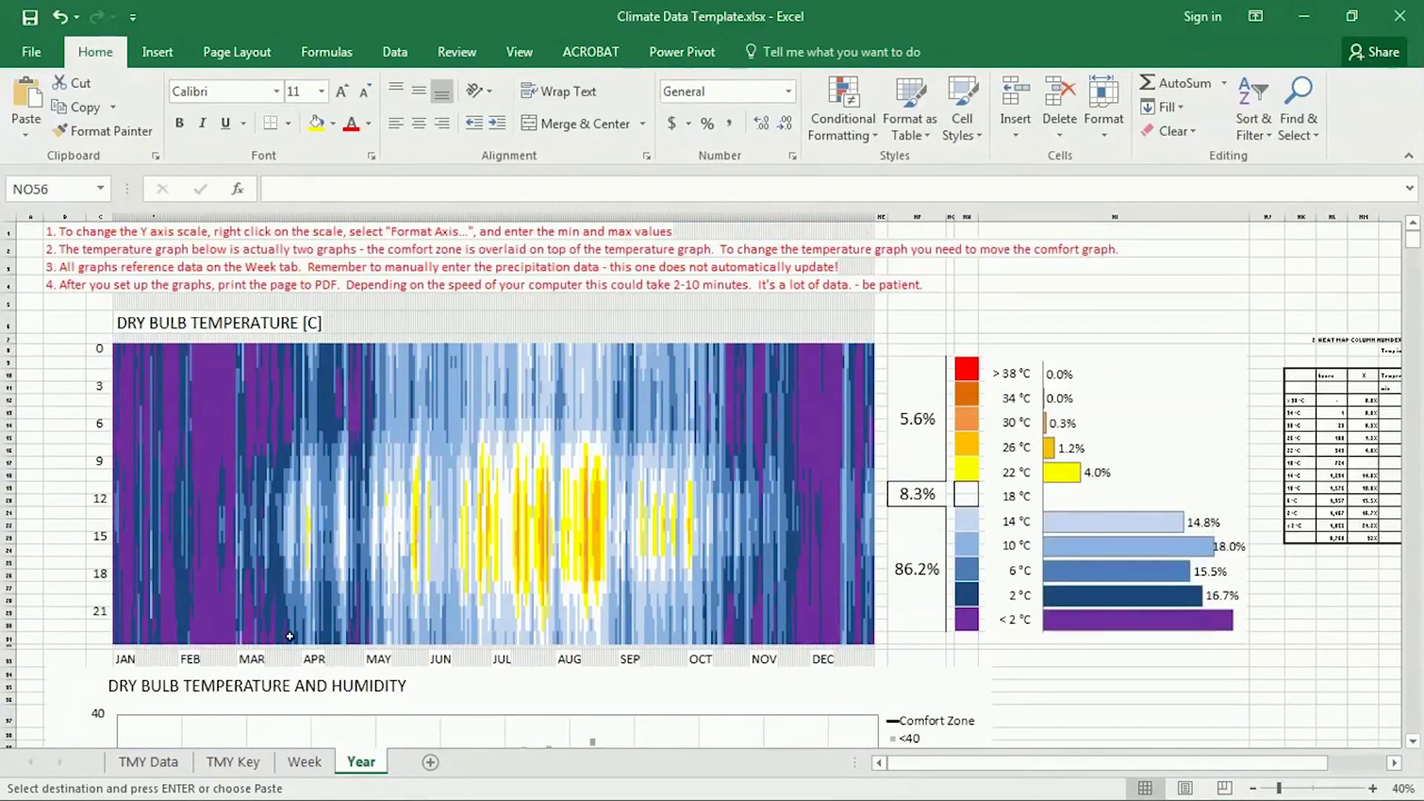